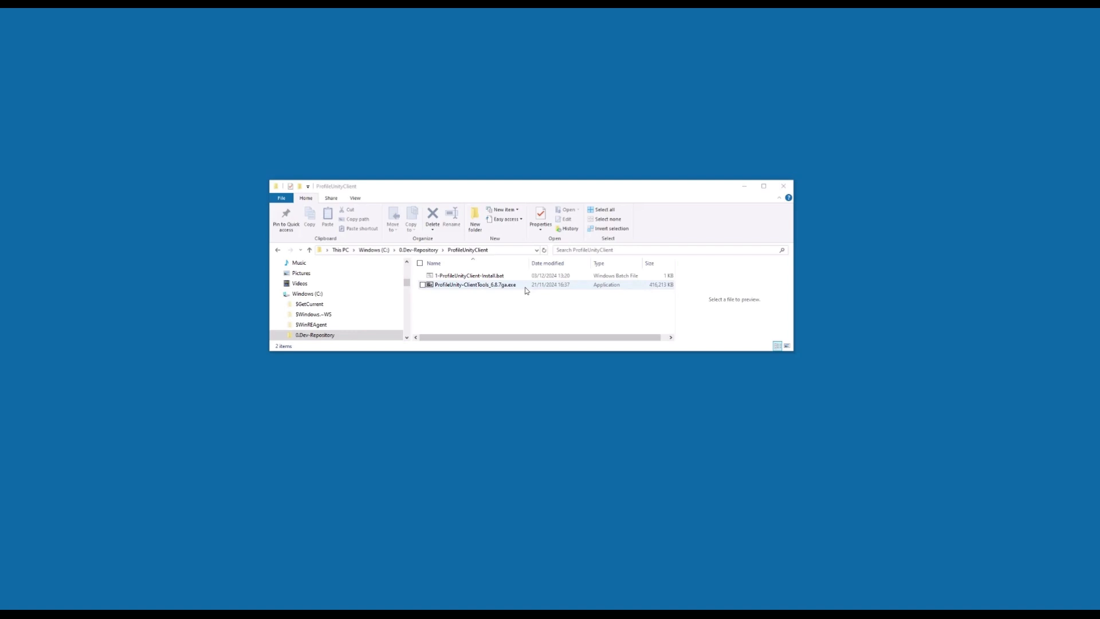
- Preview the contents of 1-ProfileUnityClient-Install.bat in the ProfileUnityClient folder
{"action": "double_click", "coordinate": [522, 285]}
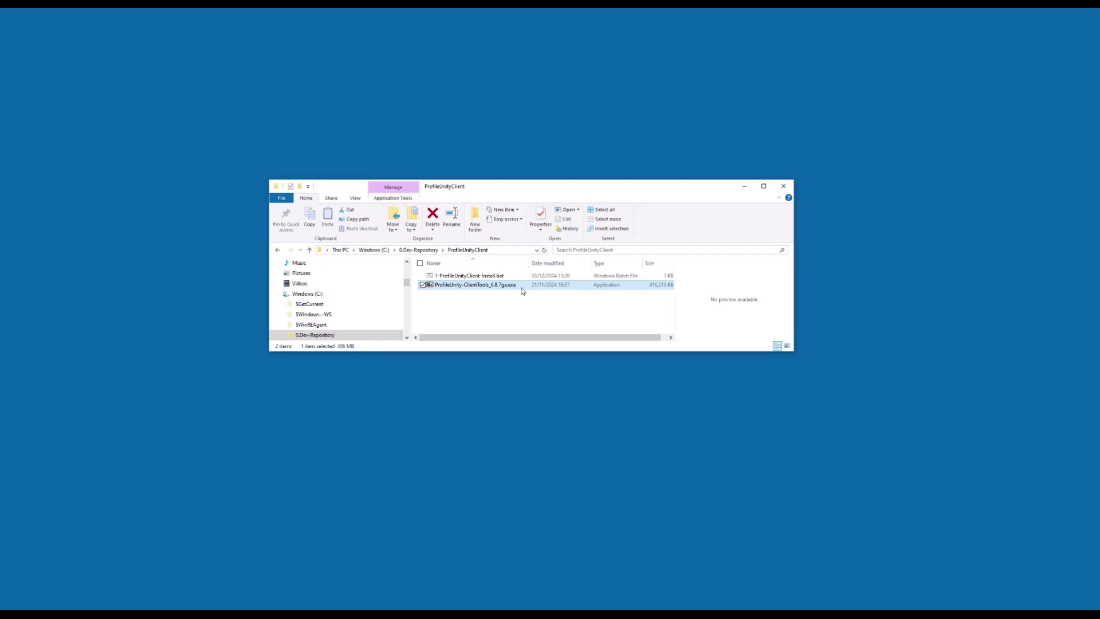
{"action": "left_click", "coordinate": [520, 277]}
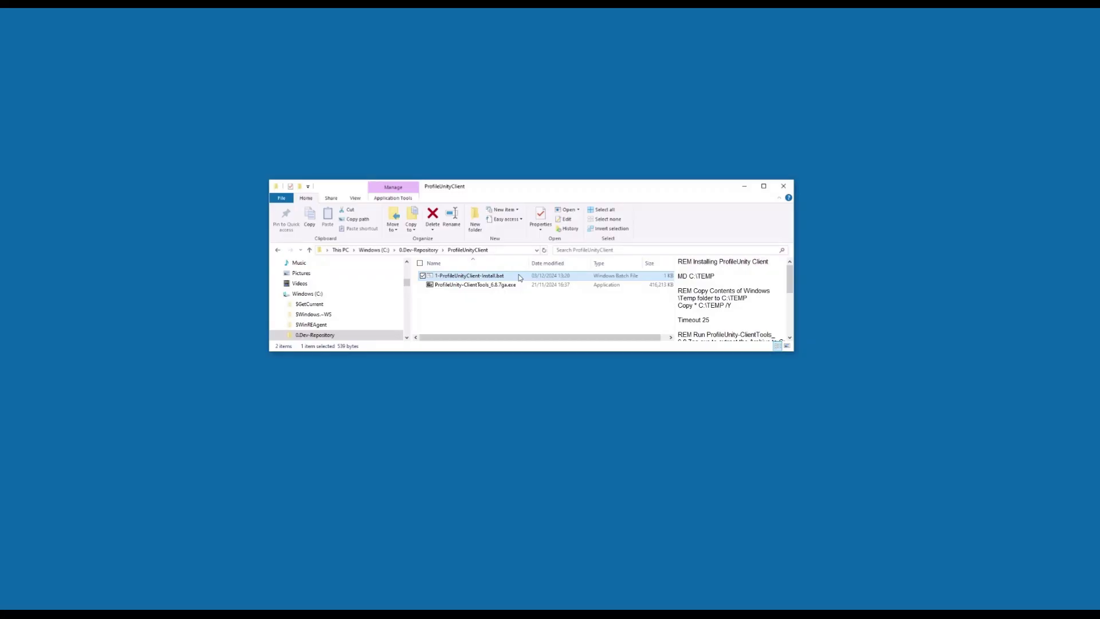
{"action": "right_click", "coordinate": [518, 277]}
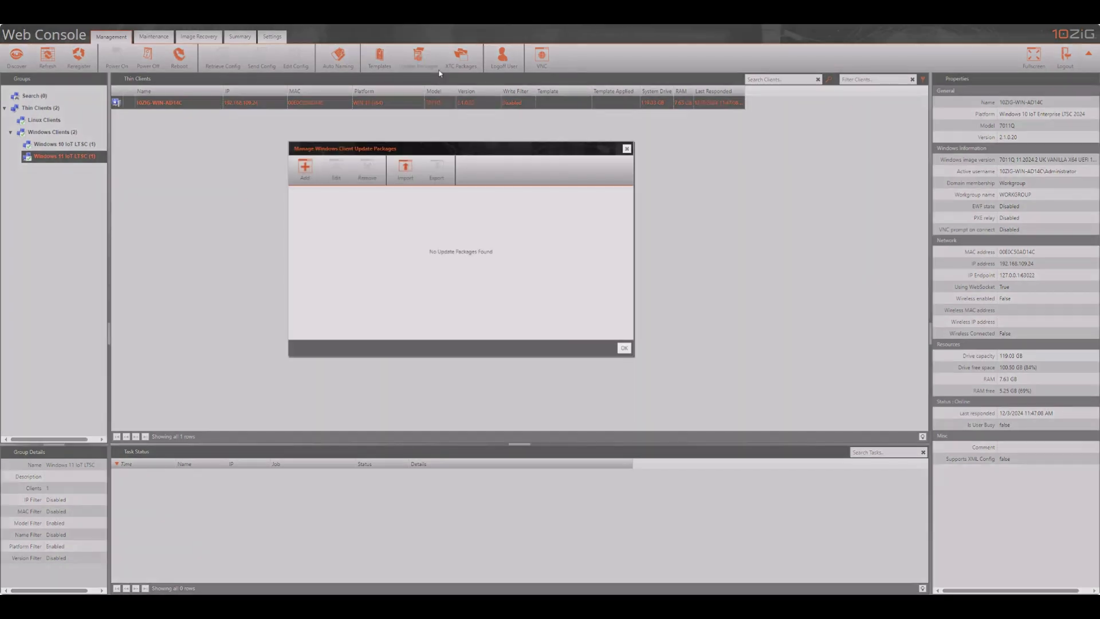
- In the 10ZiG Web Console, start a new Windows client update package named 1-ProfileUnityClient-Install
{"action": "left_click", "coordinate": [437, 67]}
{"action": "left_click", "coordinate": [315, 183]}
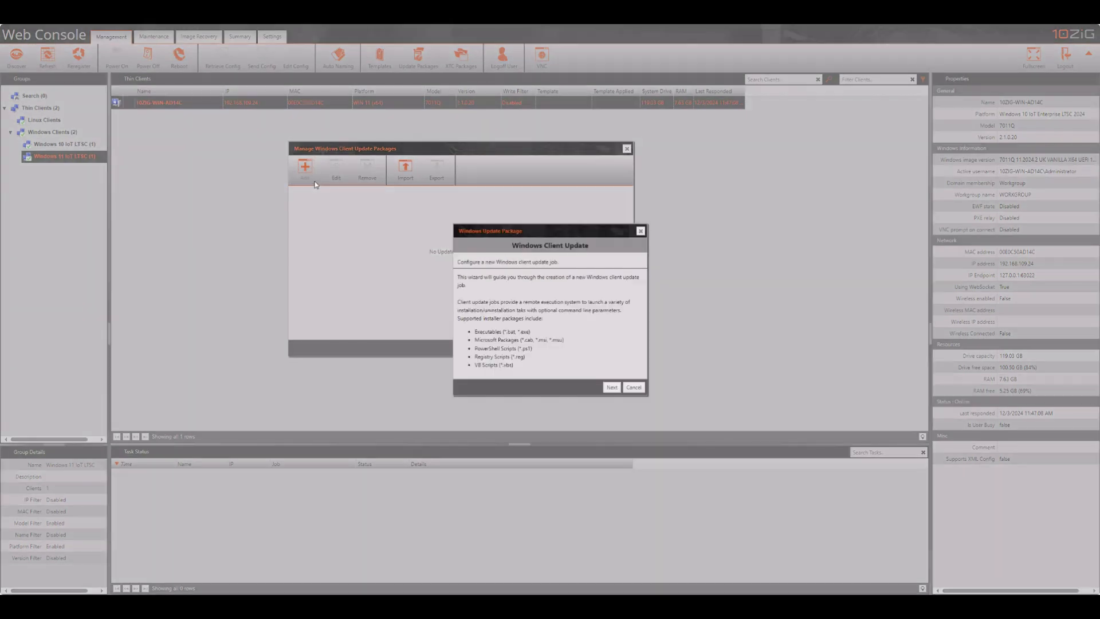
{"action": "left_click", "coordinate": [612, 388]}
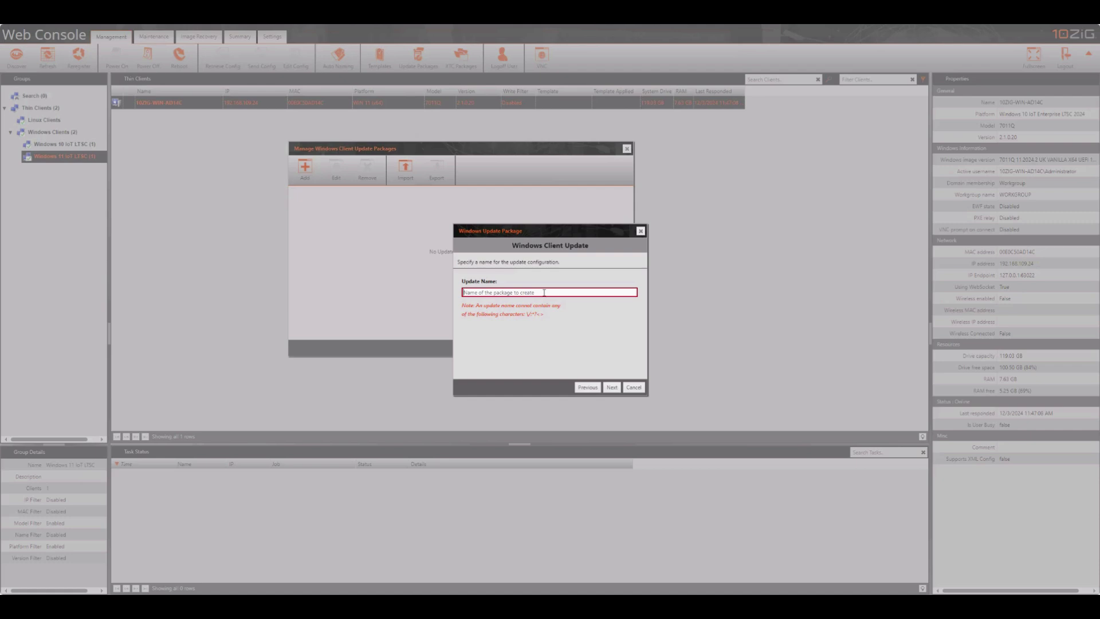
{"action": "type", "text": "1-ProfileUnityClient-Install"}
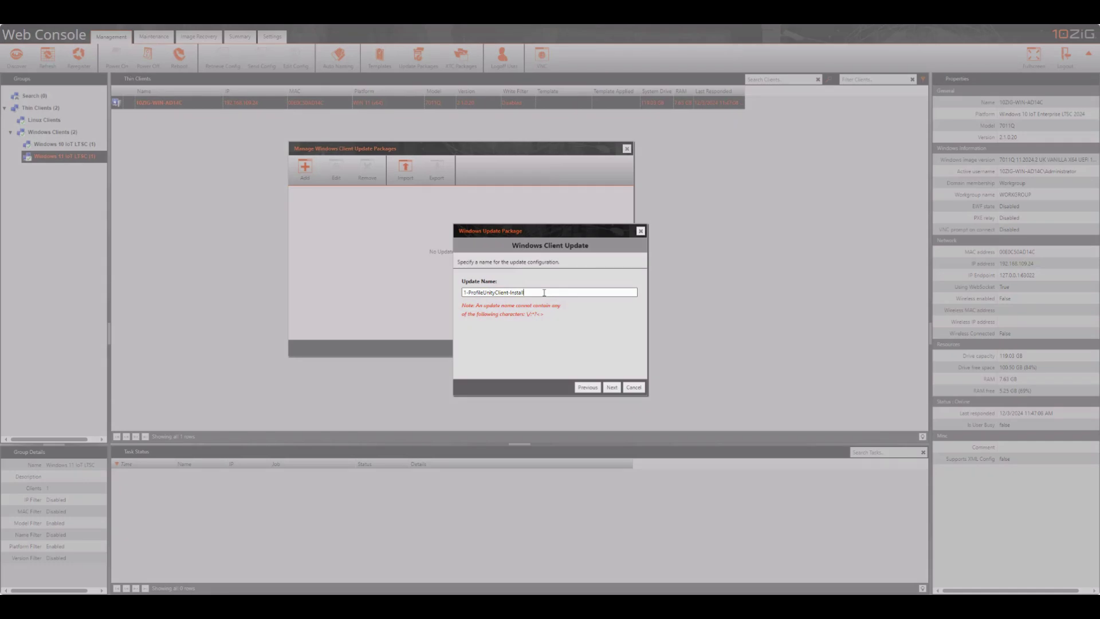
{"action": "left_click", "coordinate": [619, 390]}
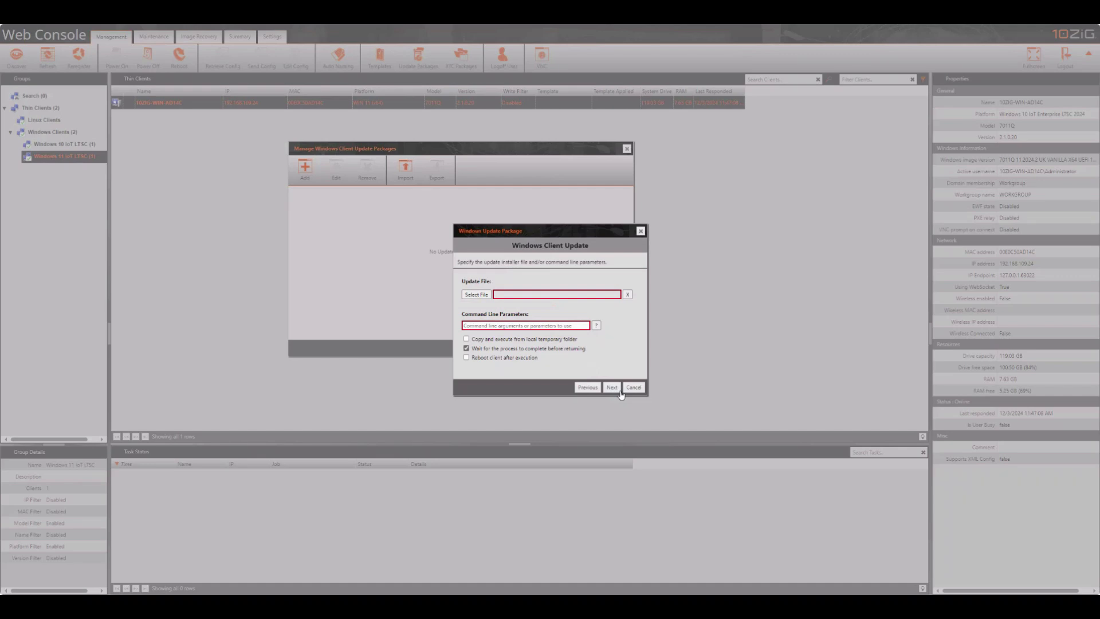
- Upload 1-ProfileUnityClient-Install.bat from the ProfileUnityClient folder and choose it as the package's update file
{"action": "left_click", "coordinate": [490, 296]}
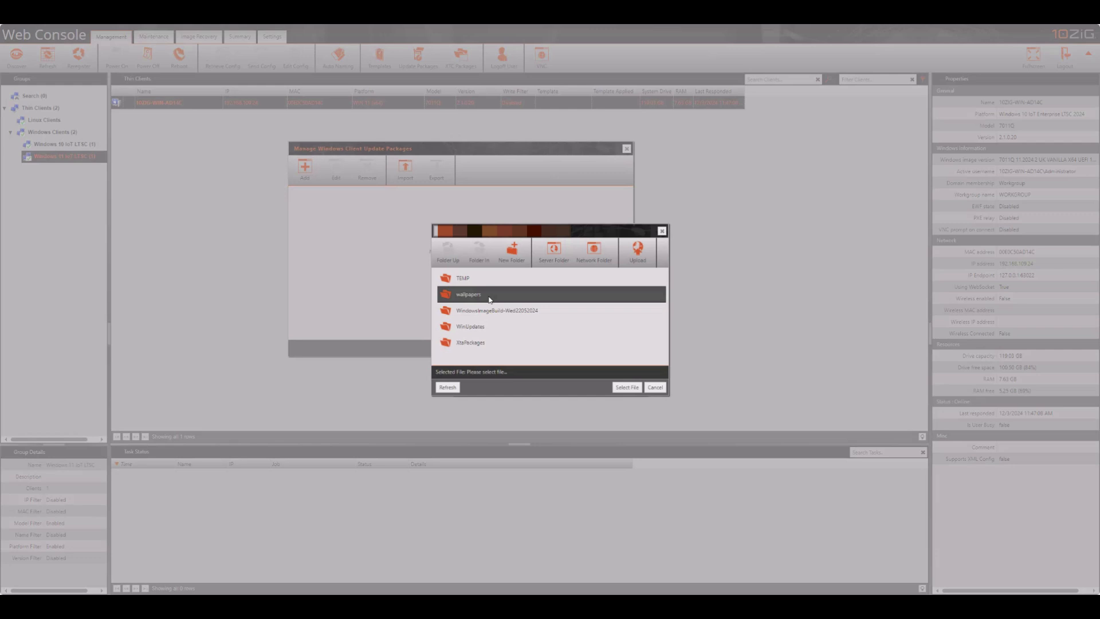
{"action": "left_click", "coordinate": [651, 267]}
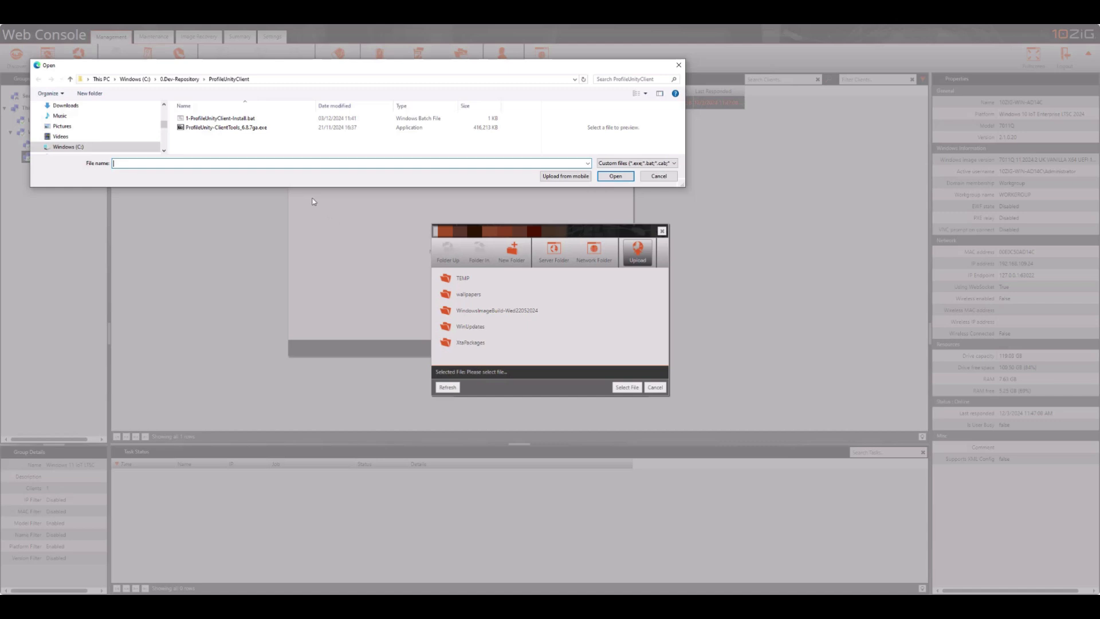
{"action": "left_click", "coordinate": [257, 119]}
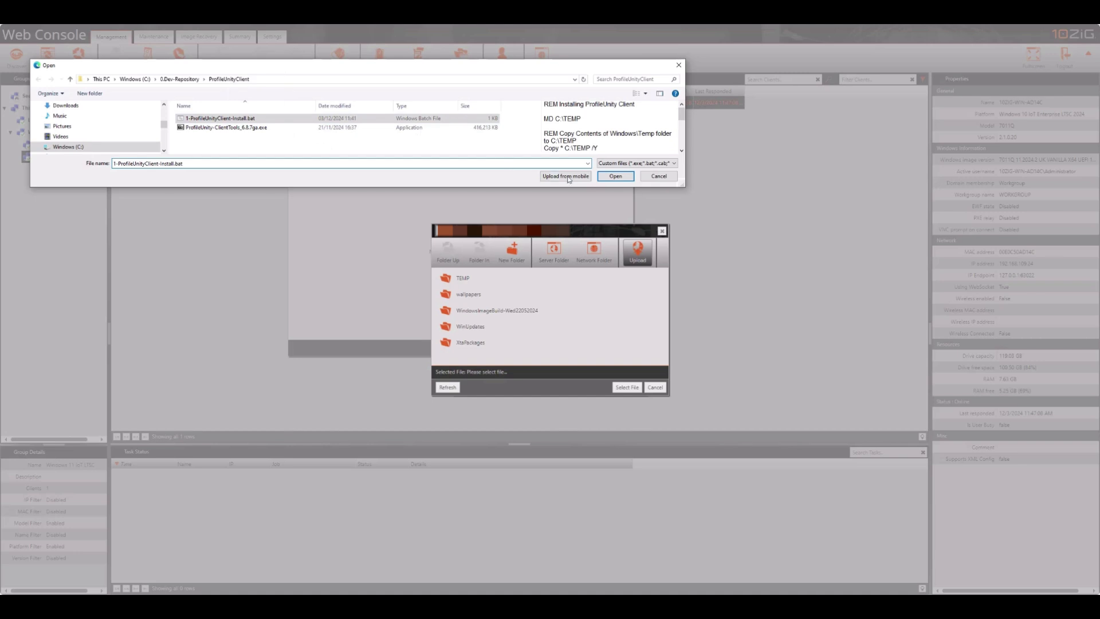
{"action": "left_click", "coordinate": [616, 176]}
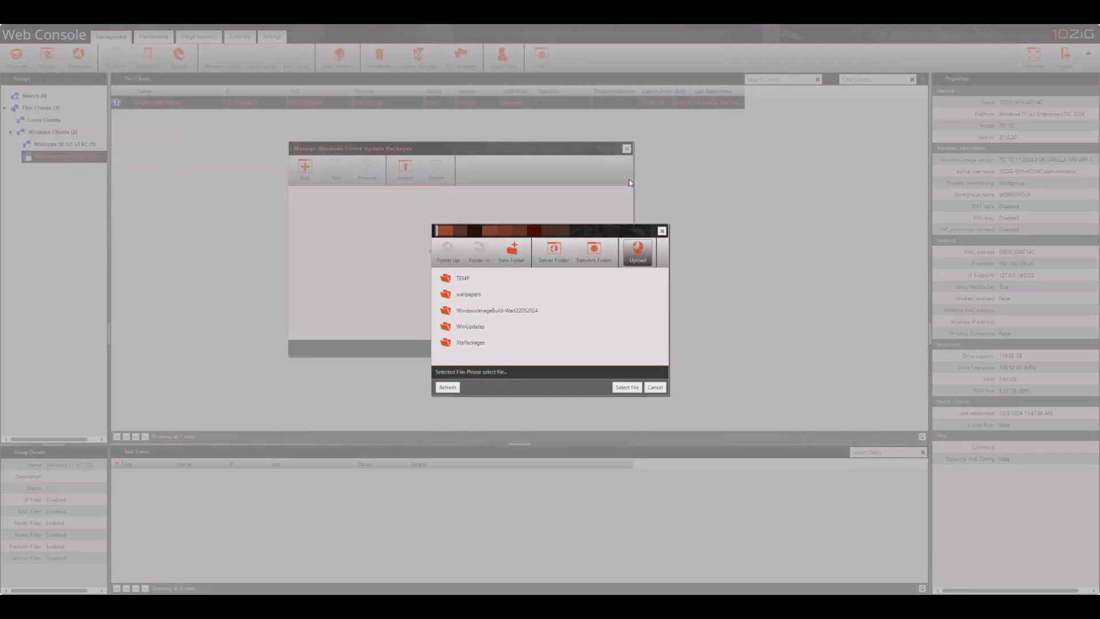
{"action": "left_click", "coordinate": [839, 337]}
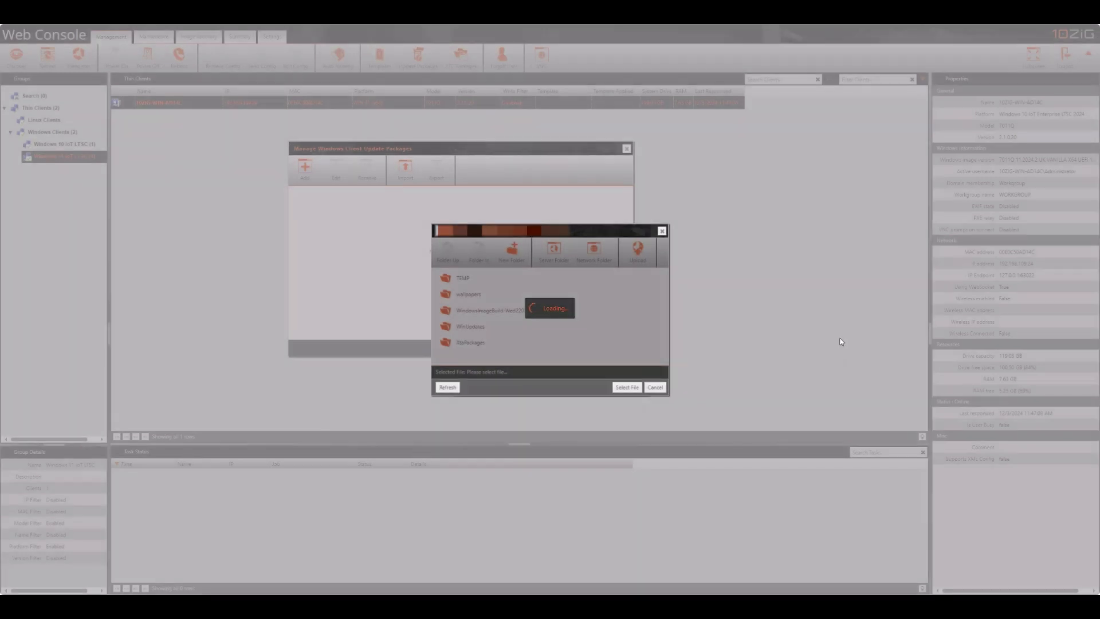
{"action": "left_click", "coordinate": [666, 356]}
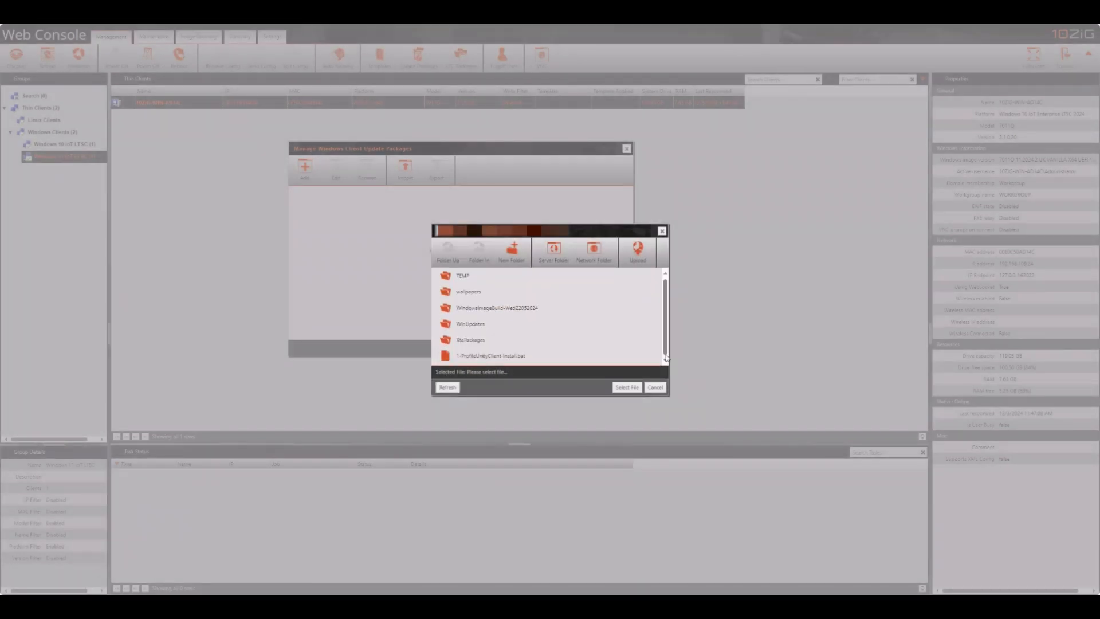
{"action": "left_click", "coordinate": [529, 358]}
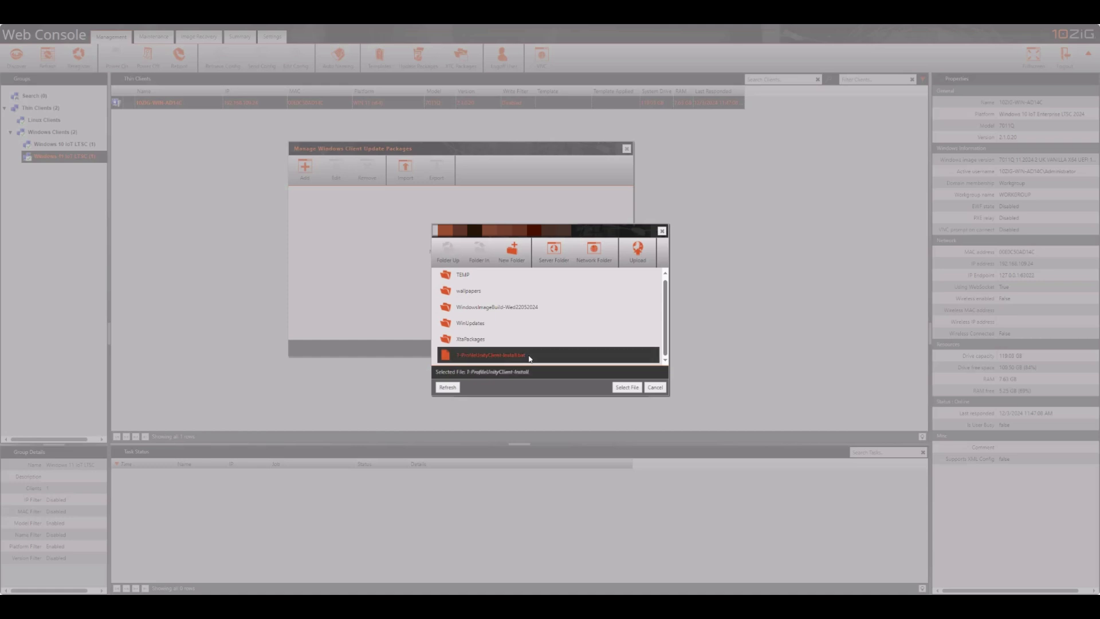
{"action": "left_click", "coordinate": [637, 389]}
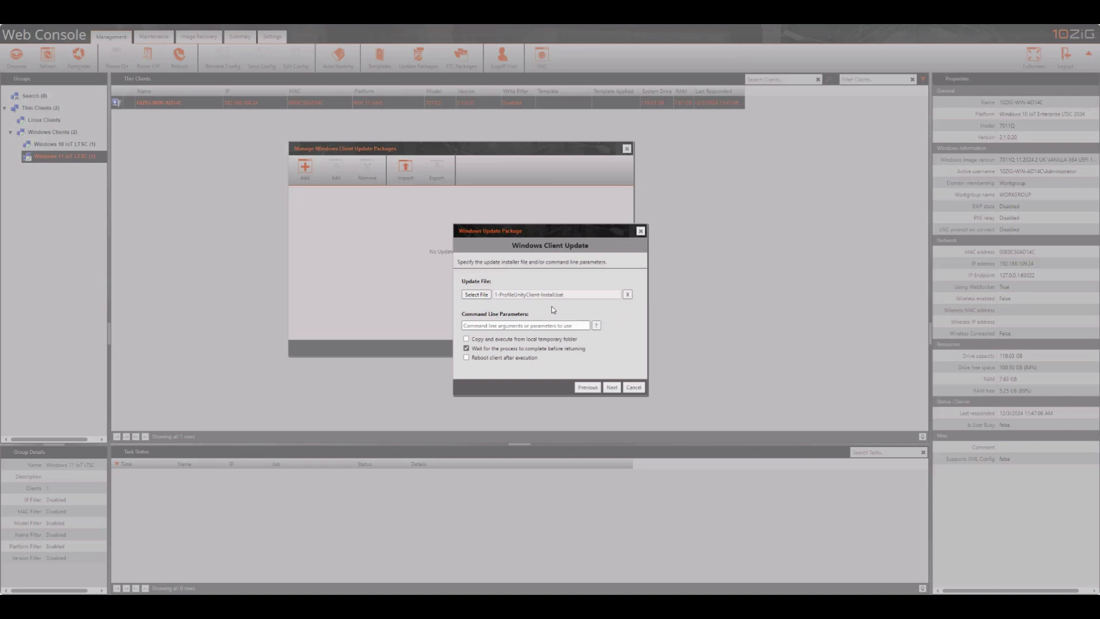
- Set the command line parameters to <update_file> and enable copying and executing from the local temporary folder
{"action": "type", "text": "<update_file>"}
{"action": "left_click", "coordinate": [466, 340]}
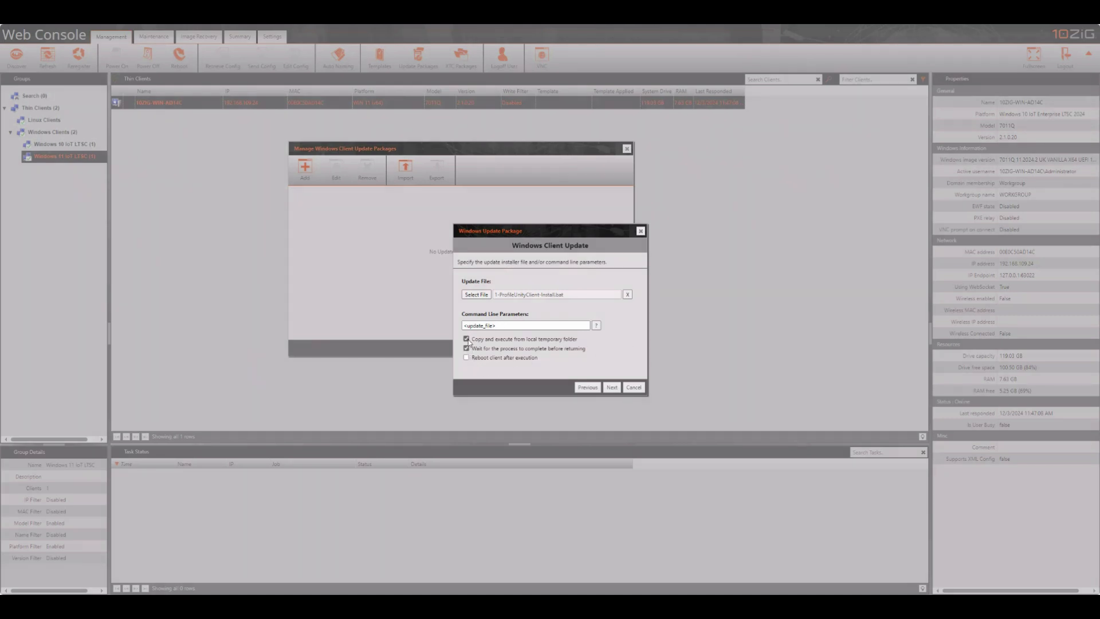
{"action": "left_click", "coordinate": [619, 392]}
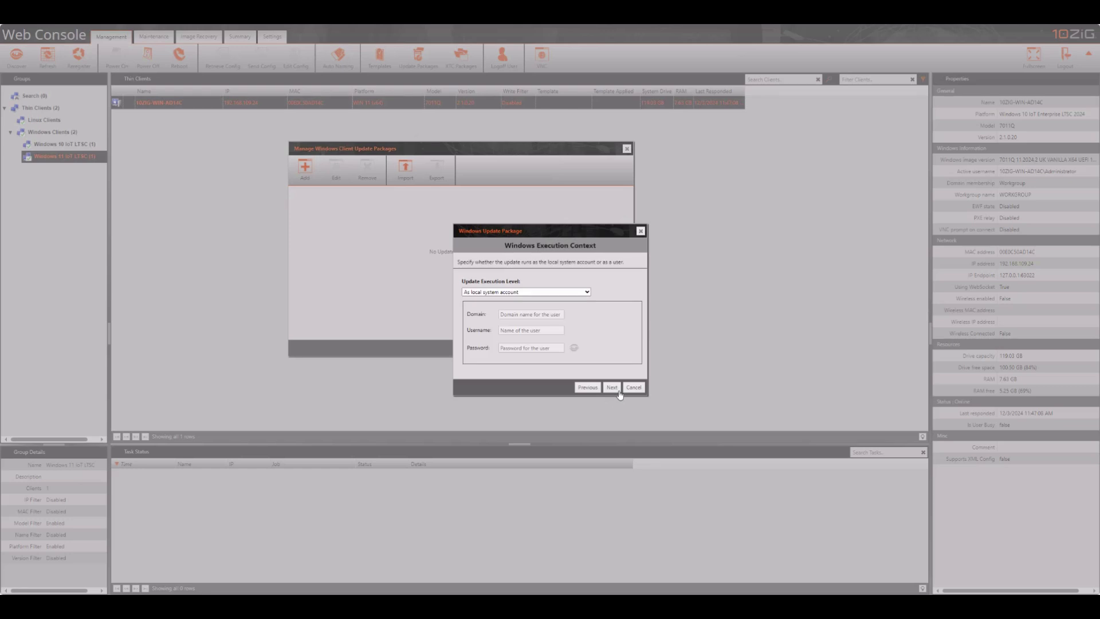
- Keep the execution level as local system account and write protection options unselected, and finish saving the update package
{"action": "left_click", "coordinate": [588, 293]}
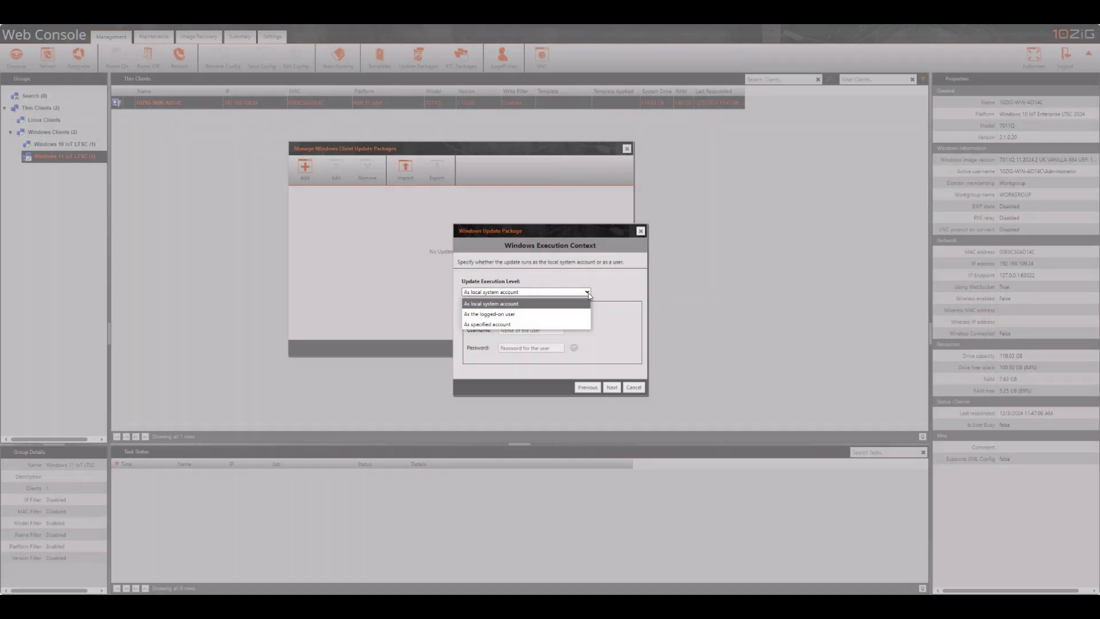
{"action": "left_click", "coordinate": [588, 294]}
{"action": "left_click", "coordinate": [617, 389]}
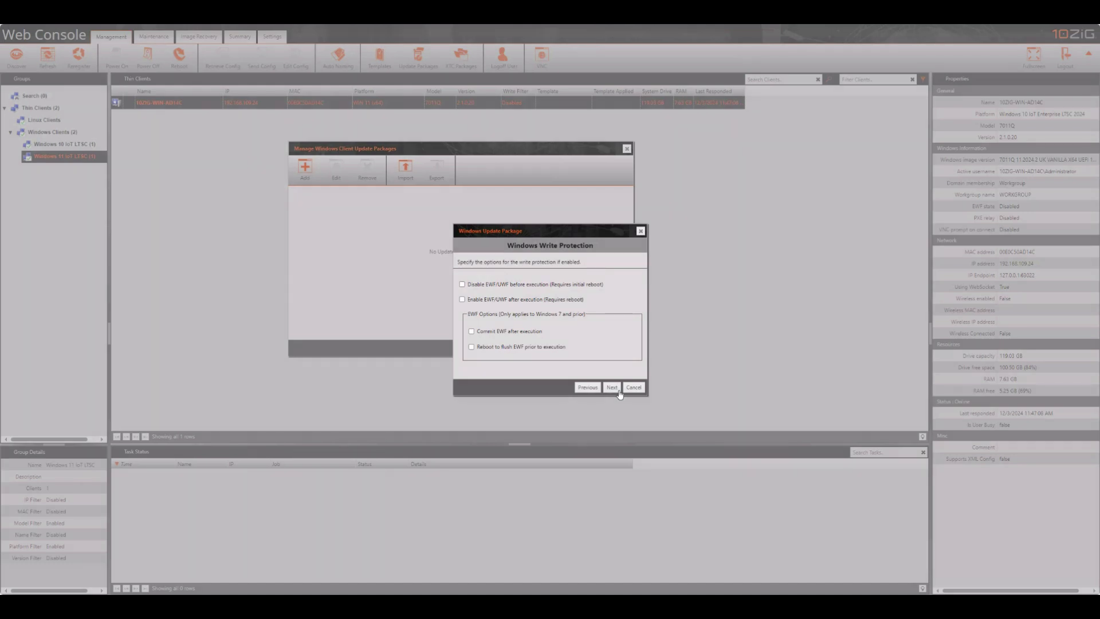
{"action": "left_click", "coordinate": [612, 388]}
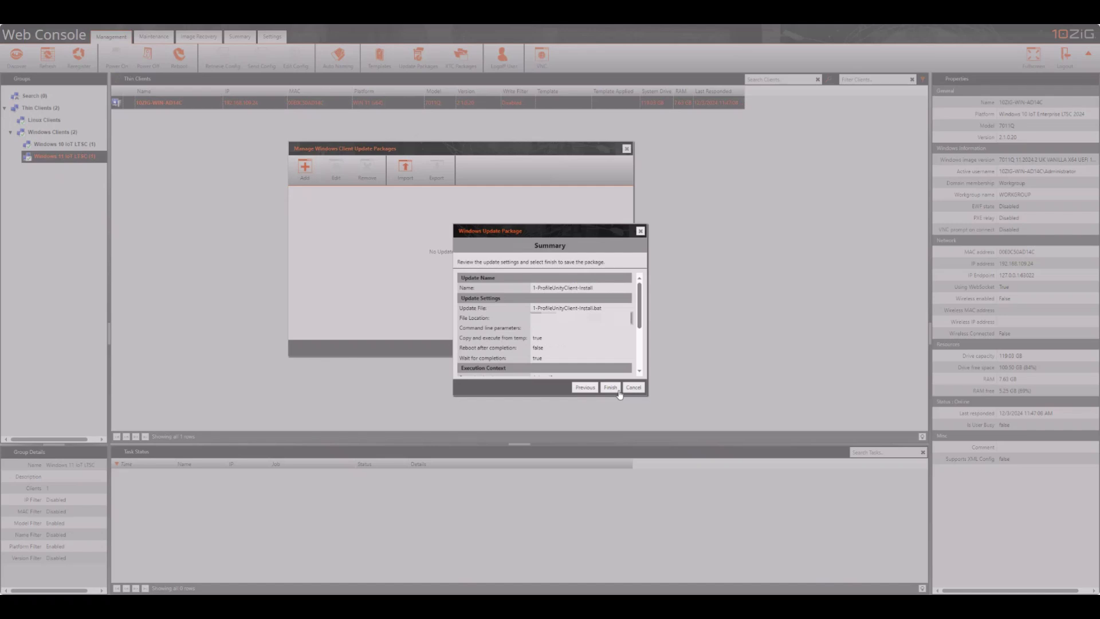
{"action": "left_click", "coordinate": [611, 387]}
{"action": "left_click", "coordinate": [379, 196]}
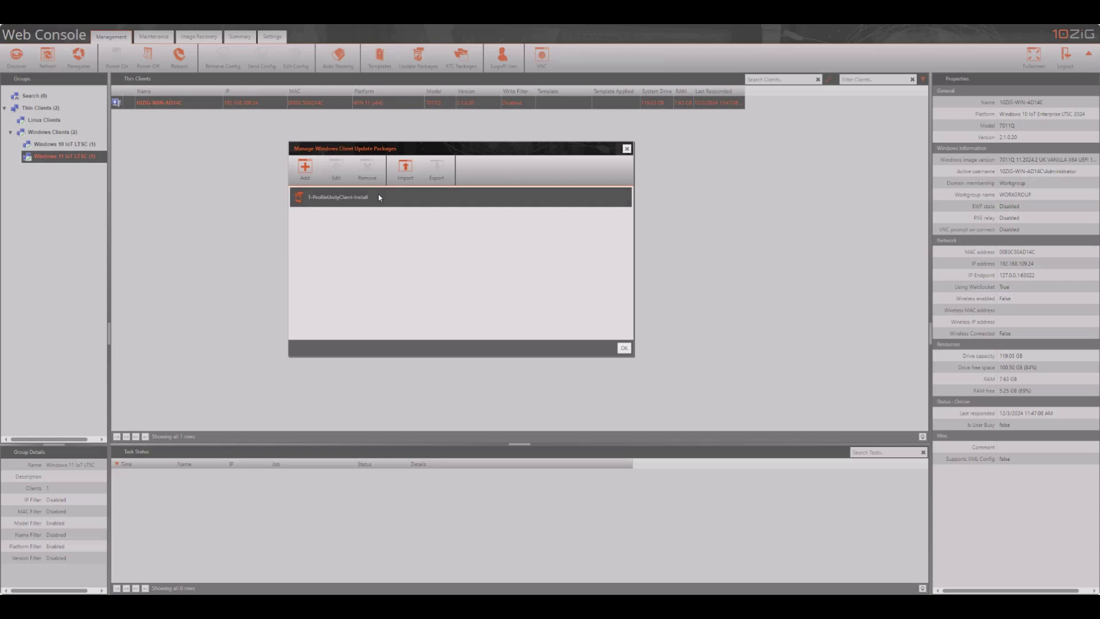
{"action": "left_click", "coordinate": [624, 348]}
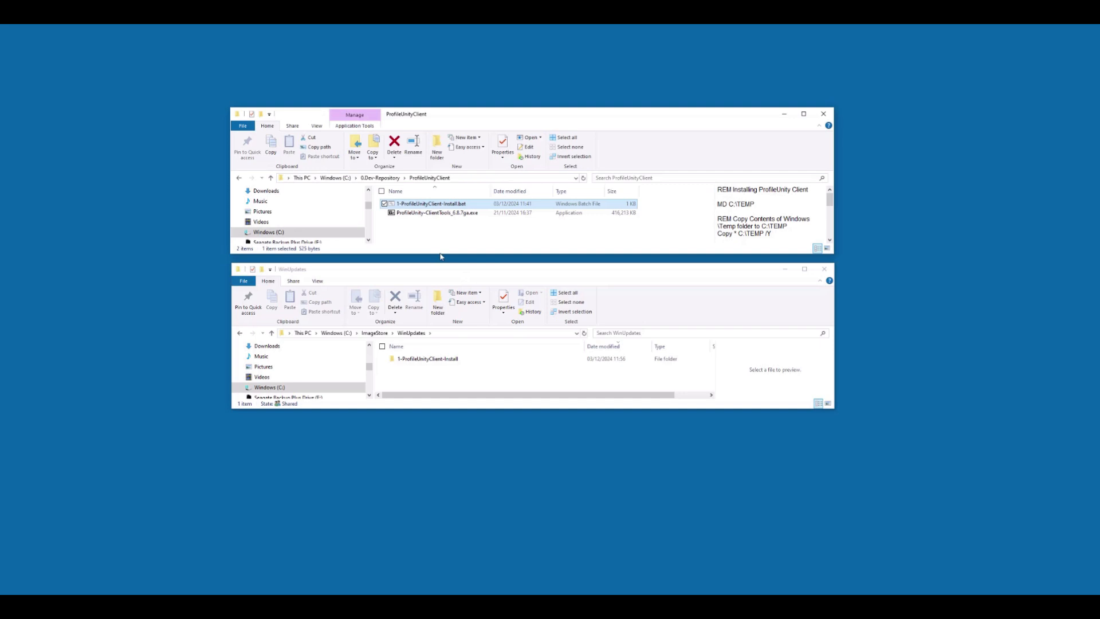
- In File Explorer, copy ProfileUnity-ClientTools_6.8.7ga.exe into the ImageStore\WinUpdates\1-ProfileUnityClient-Install folder
{"action": "left_click", "coordinate": [435, 214]}
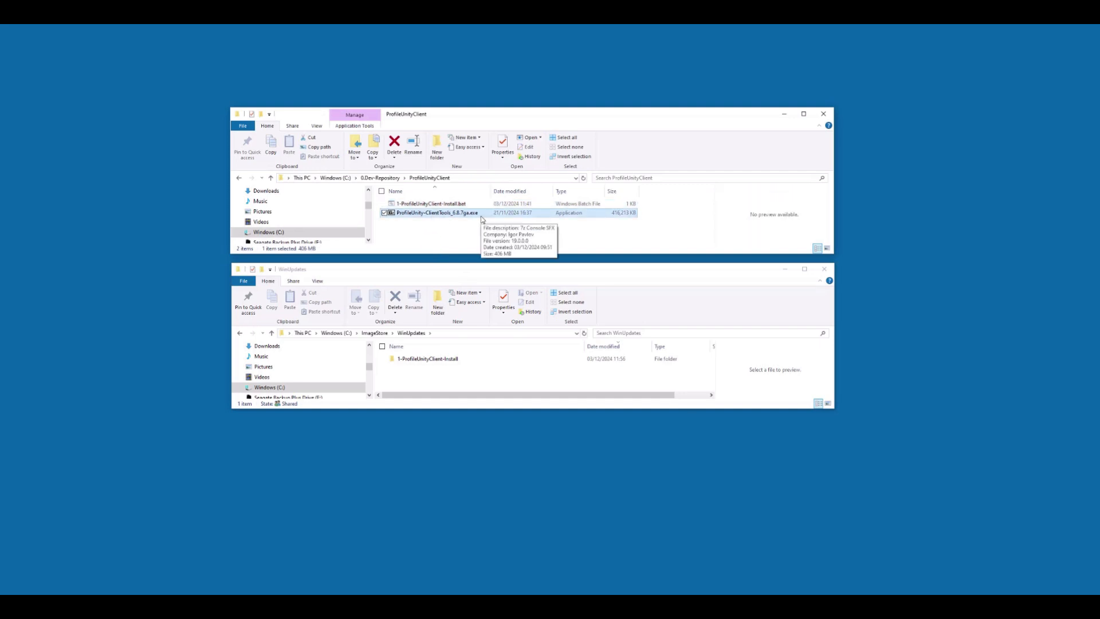
{"action": "right_click", "coordinate": [482, 219]}
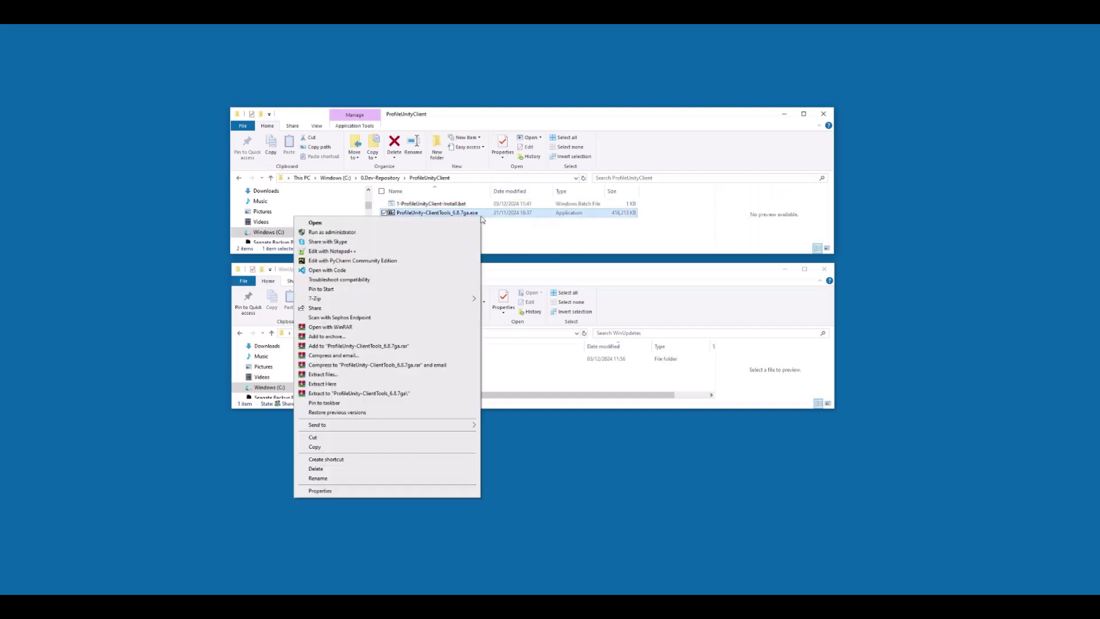
{"action": "left_click", "coordinate": [325, 450]}
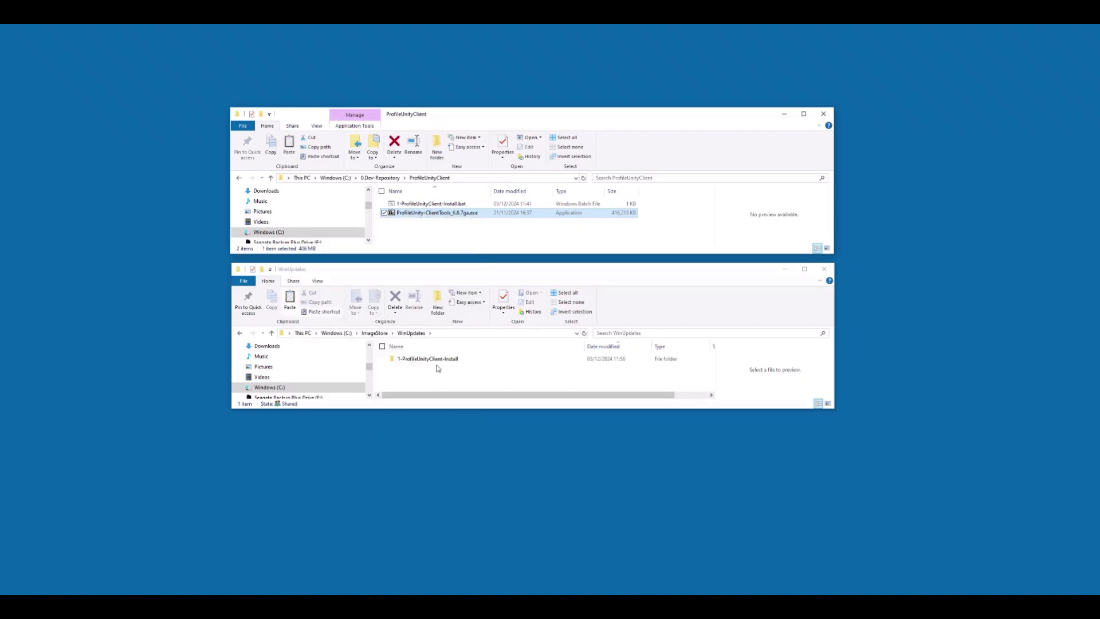
{"action": "double_click", "coordinate": [465, 360]}
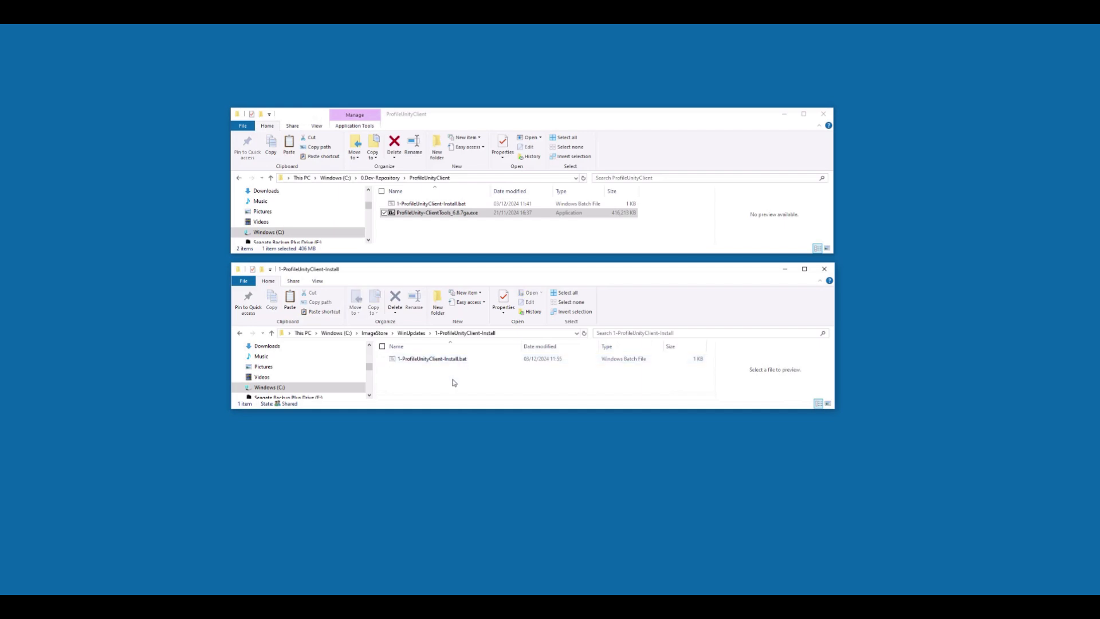
{"action": "right_click", "coordinate": [453, 382]}
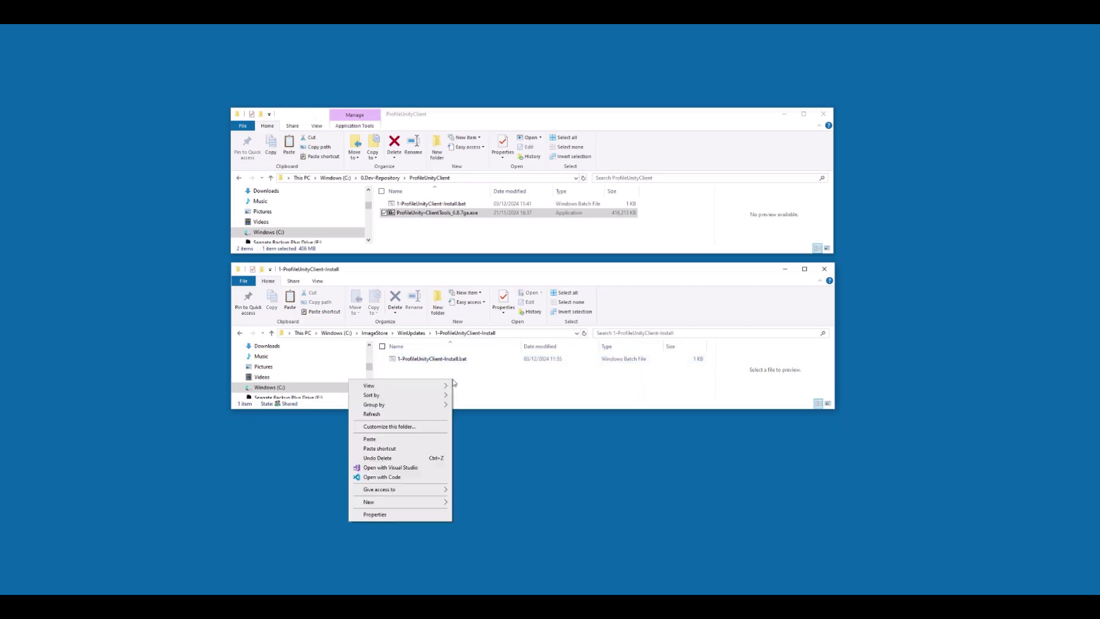
{"action": "left_click", "coordinate": [409, 442]}
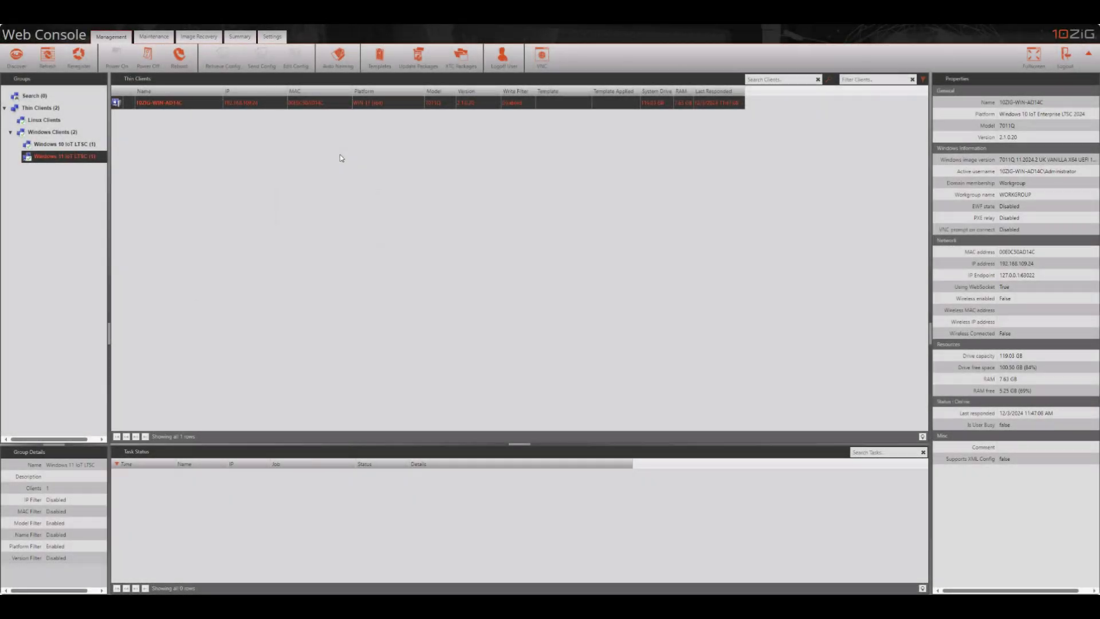
- In the Web Console, execute the 1-ProfileUnityClient-Install update package on the Windows 11 IoT thin client
{"action": "right_click", "coordinate": [200, 107]}
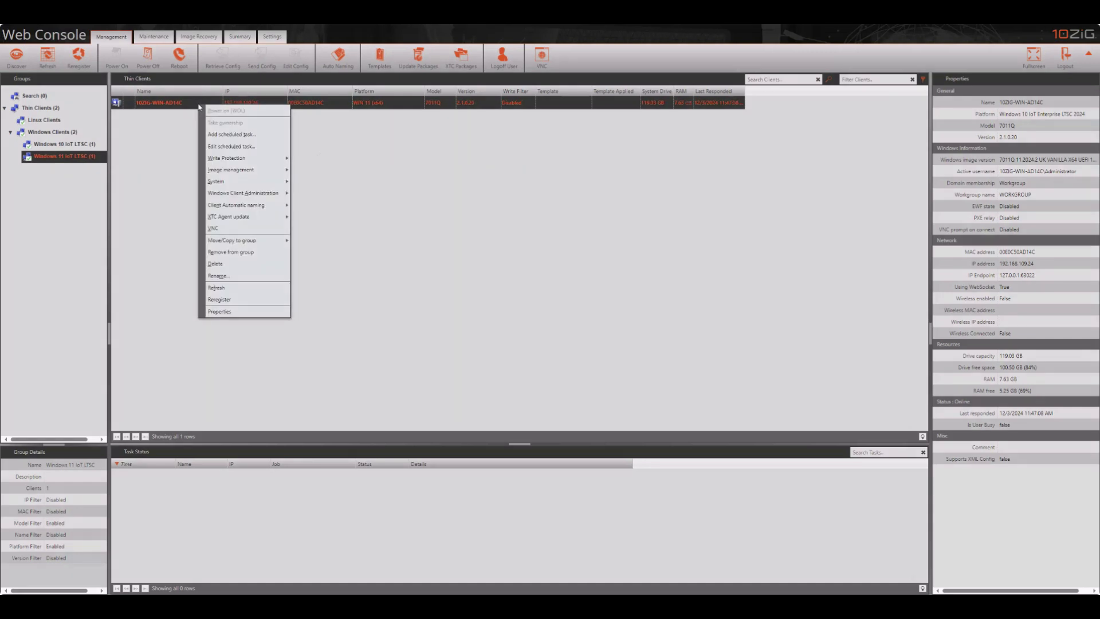
{"action": "mouse_move", "coordinate": [249, 196]}
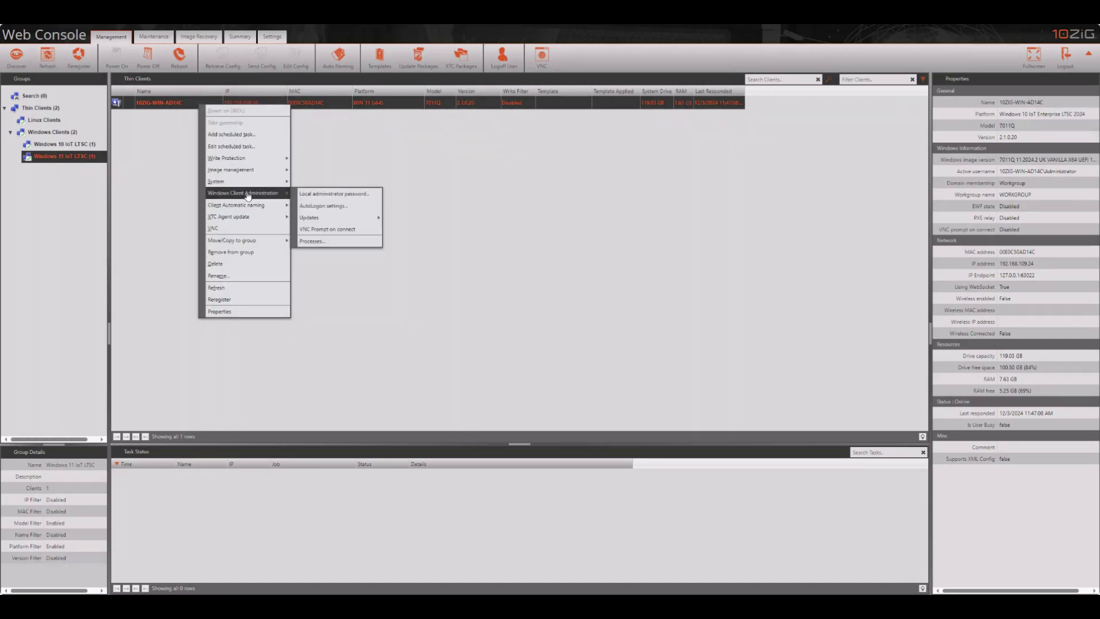
{"action": "mouse_move", "coordinate": [377, 222]}
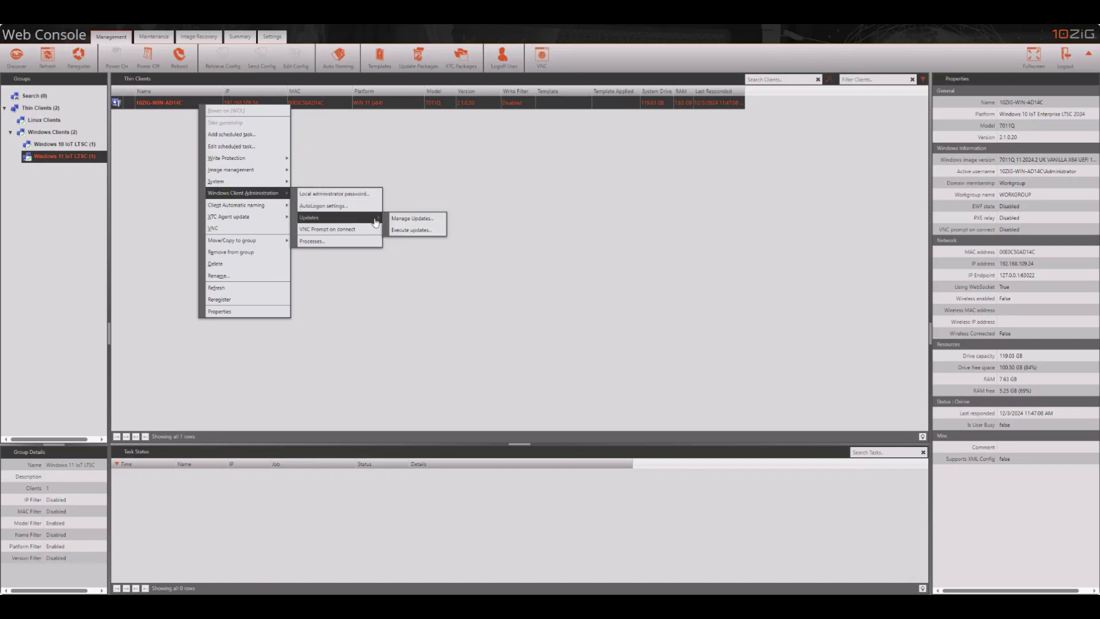
{"action": "left_click", "coordinate": [435, 232]}
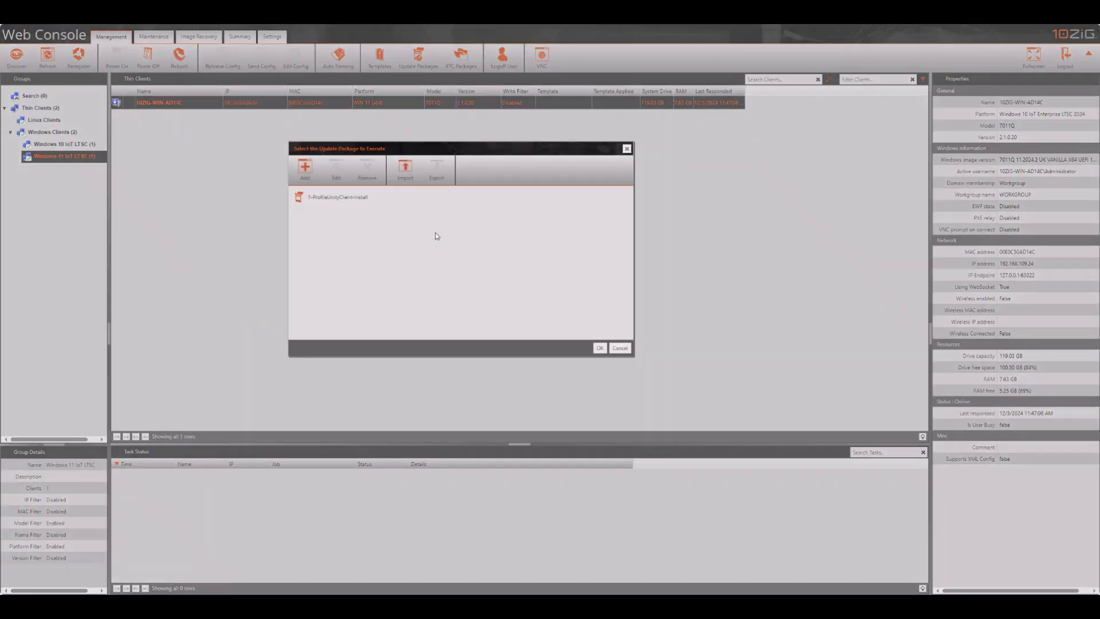
{"action": "left_click", "coordinate": [386, 201]}
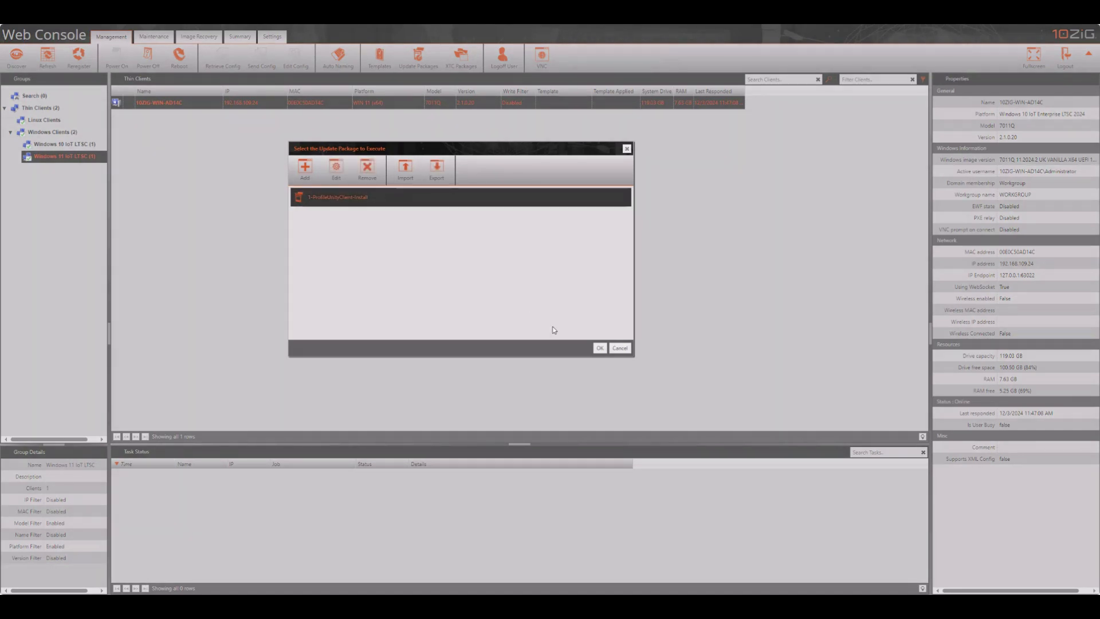
{"action": "left_click", "coordinate": [606, 351]}
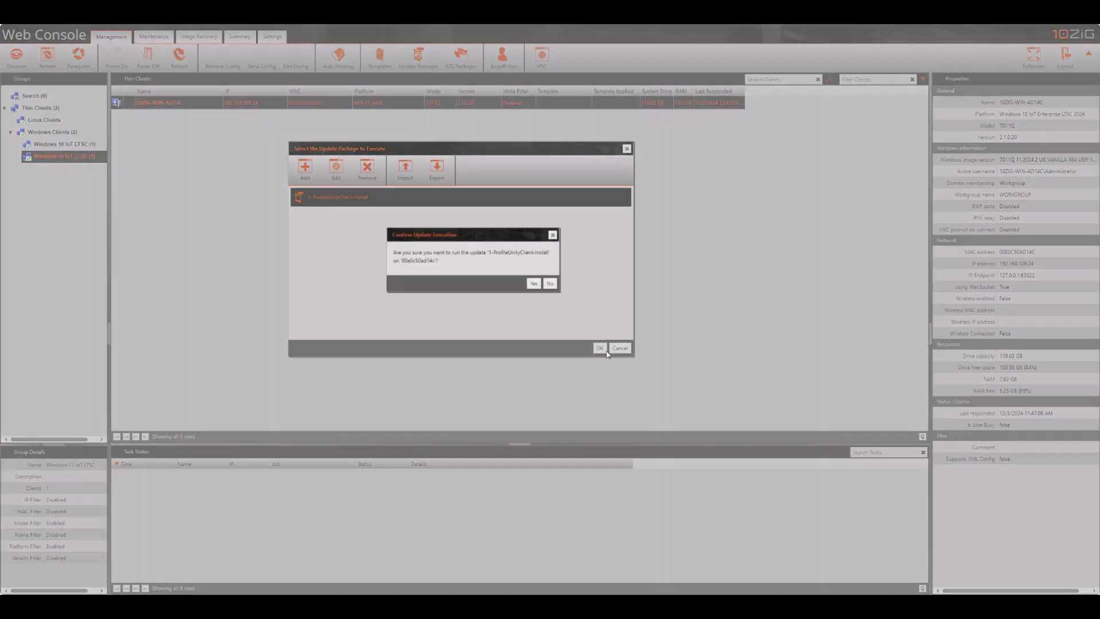
{"action": "left_click", "coordinate": [533, 284]}
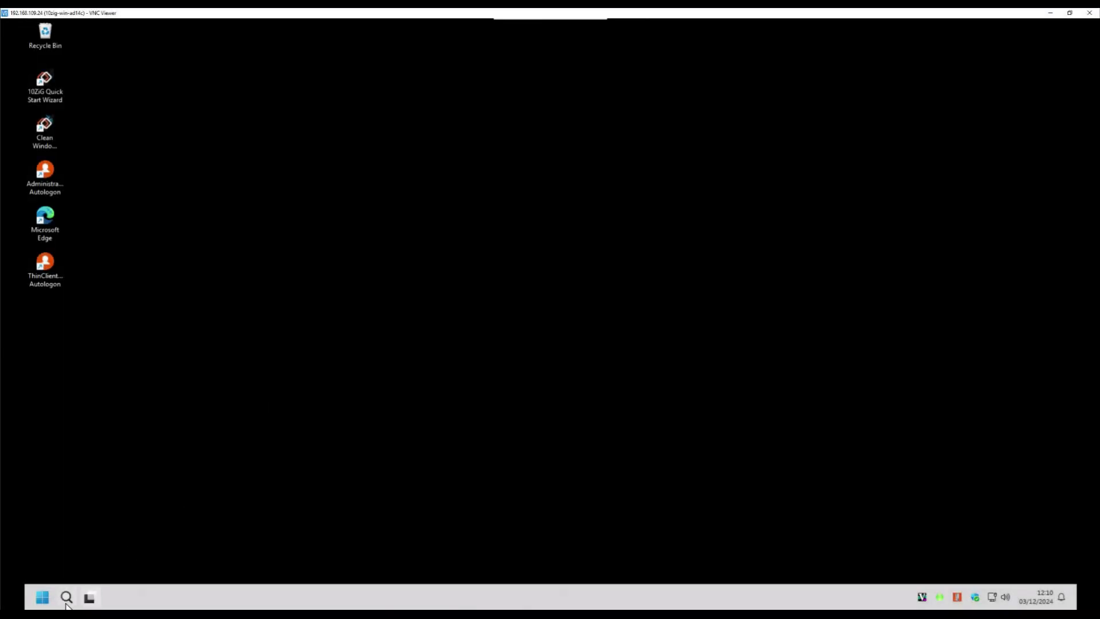
- On the thin client, open Windows Services and check the Liquidware Labs services one by one, then minimize the window
{"action": "left_click", "coordinate": [42, 597]}
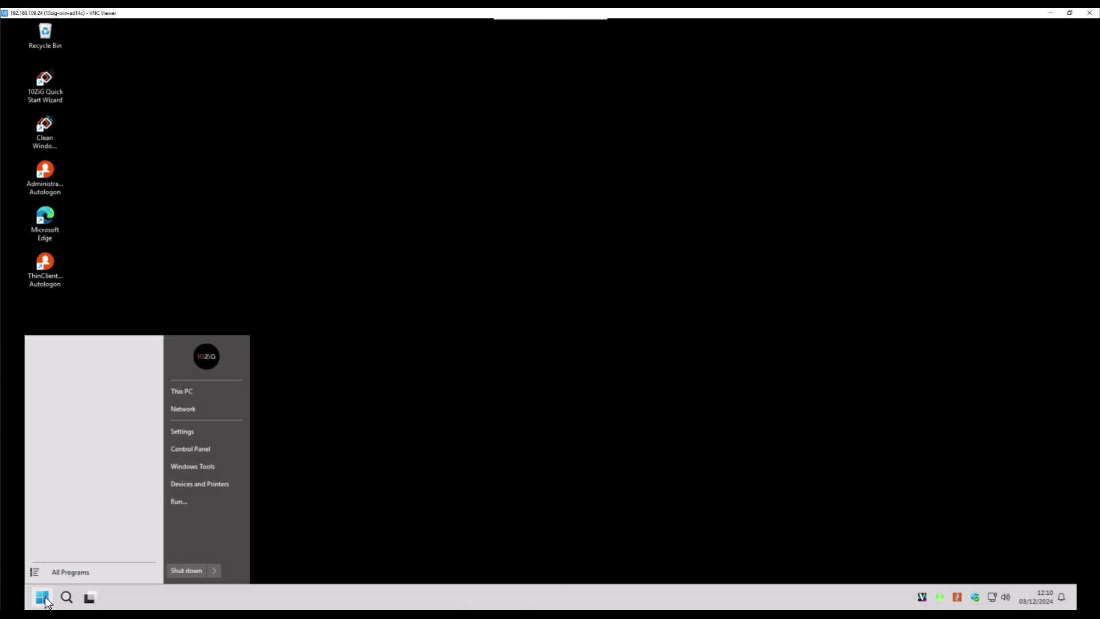
{"action": "left_click", "coordinate": [100, 574]}
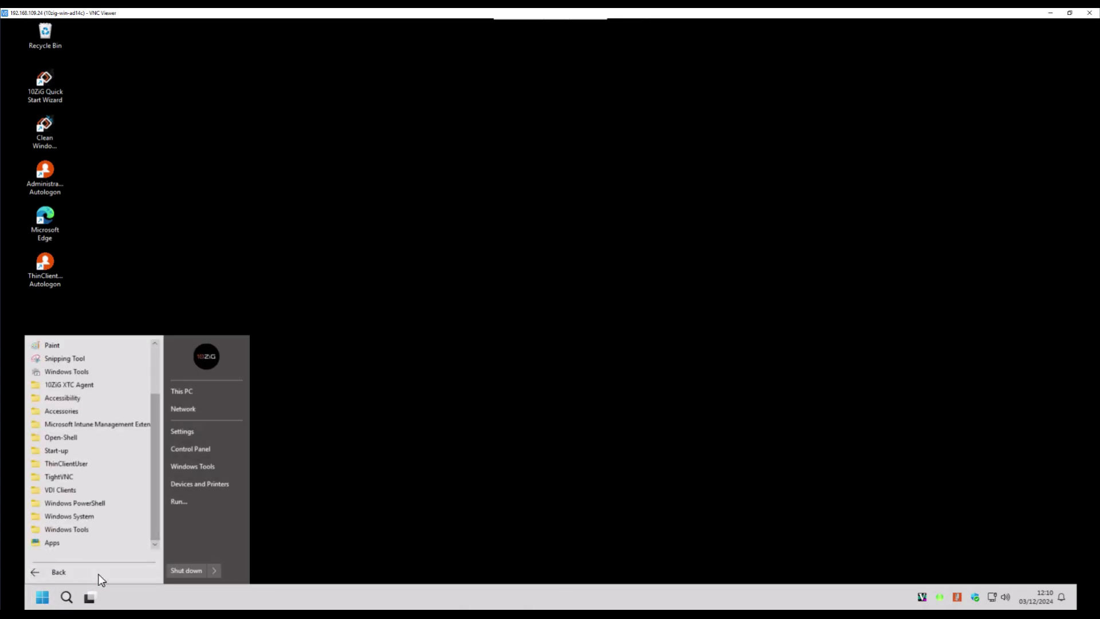
{"action": "left_click", "coordinate": [121, 531]}
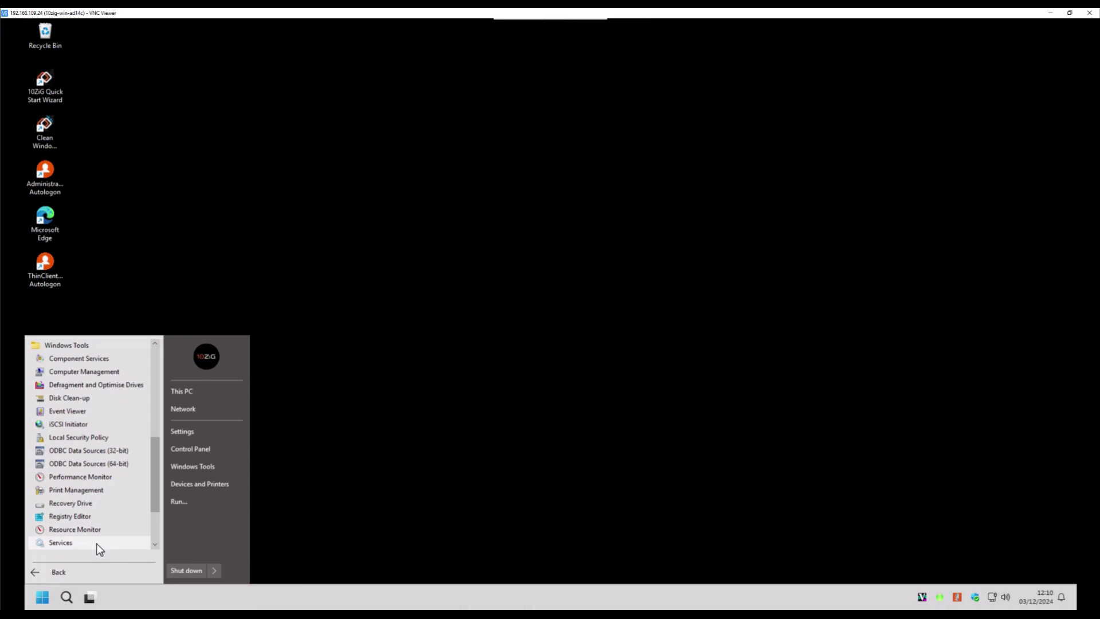
{"action": "left_click", "coordinate": [96, 544]}
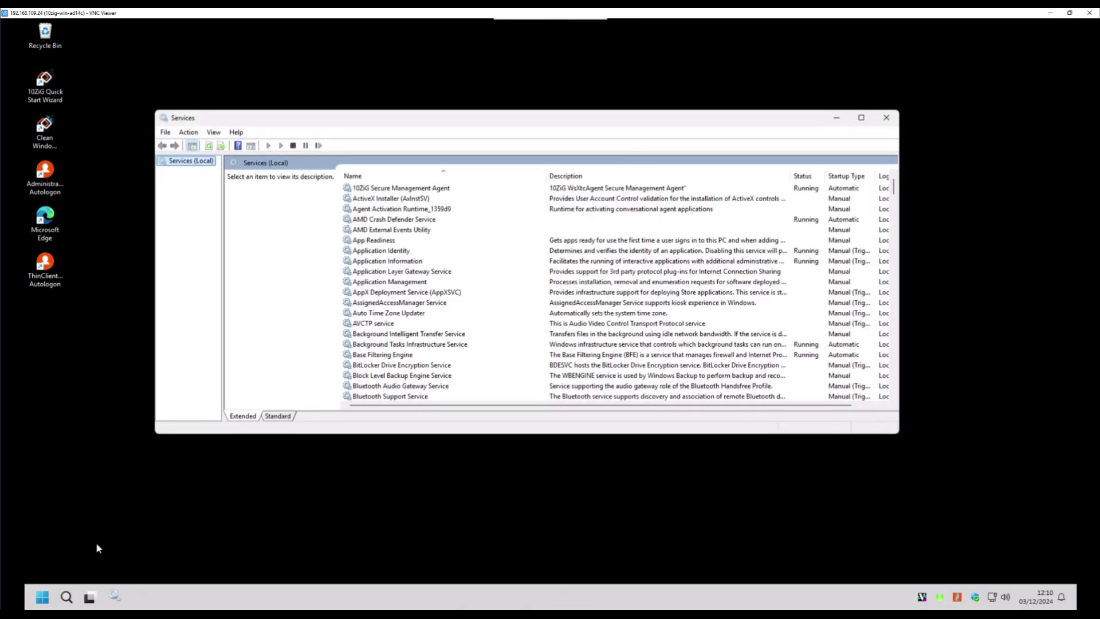
{"action": "left_click", "coordinate": [364, 322]}
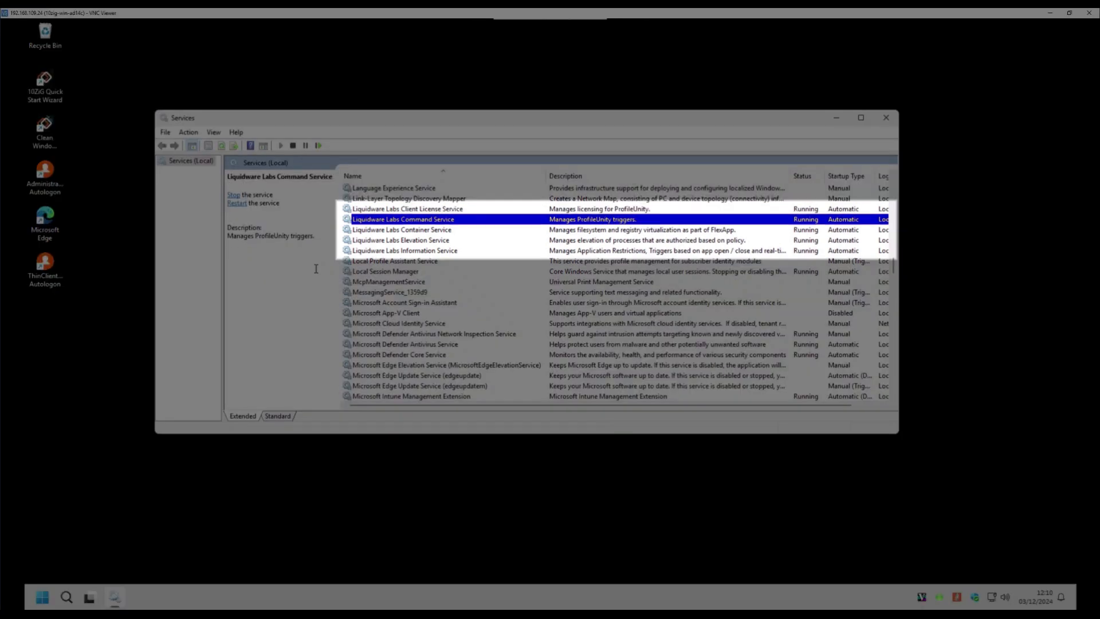
{"action": "key", "text": "Down"}
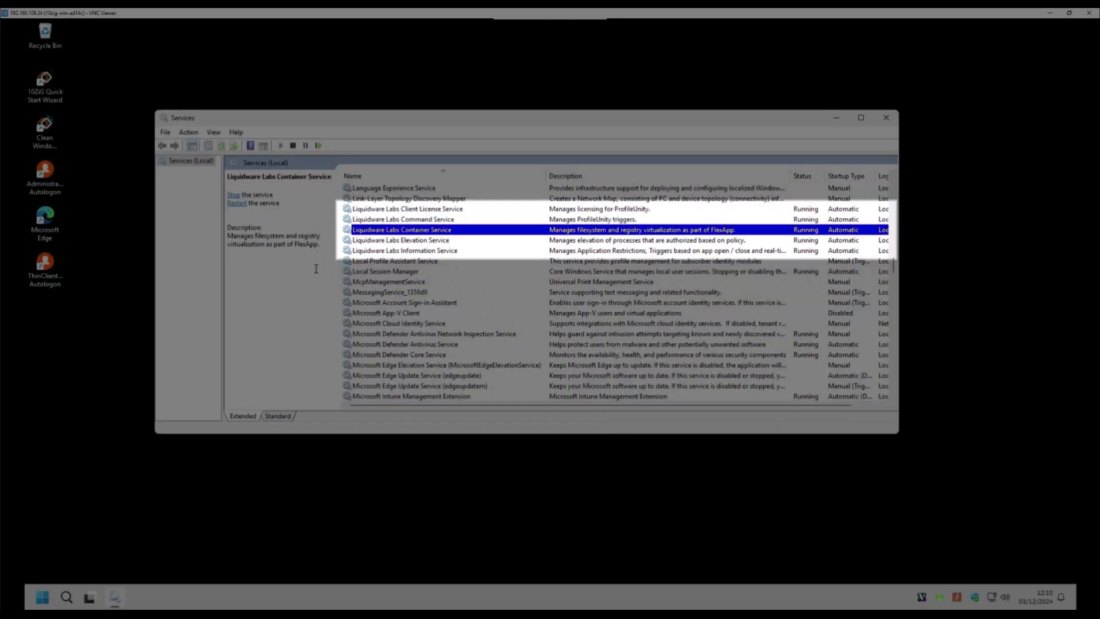
{"action": "key", "text": "Down"}
{"action": "key", "text": "Down"}
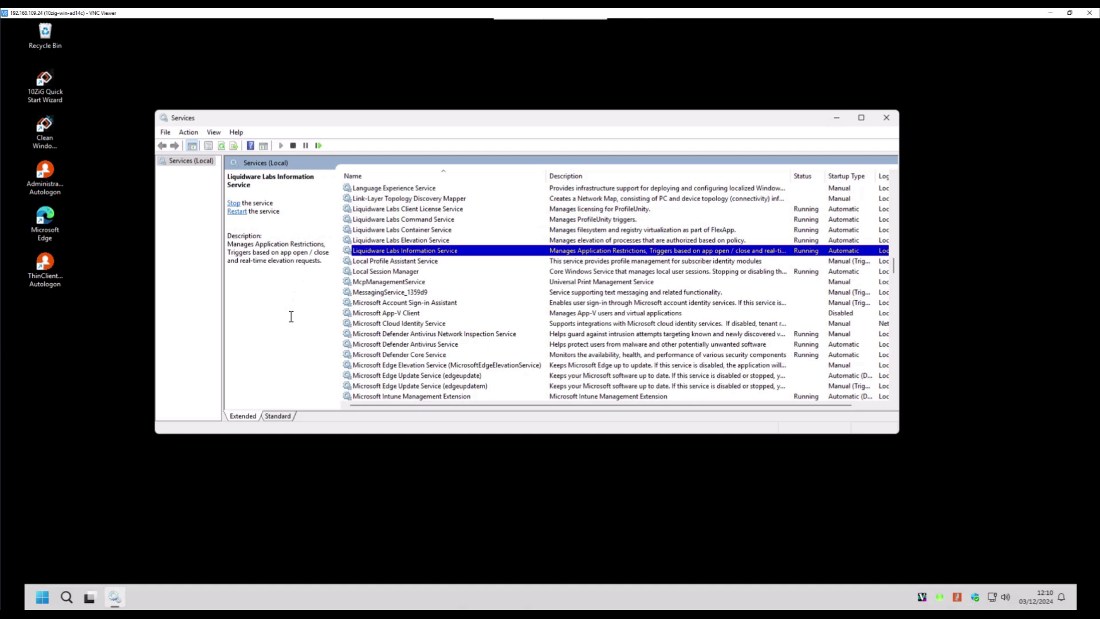
{"action": "left_click", "coordinate": [837, 118]}
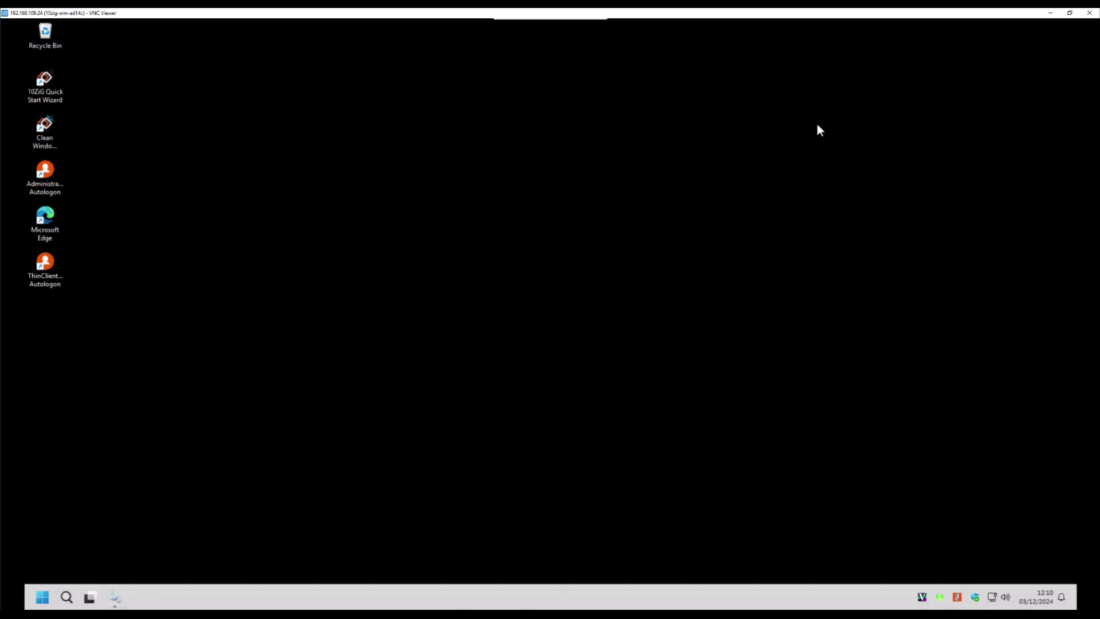
- Open Programs and Features in the thin client's Control Panel and select the ProfileUnity Client entry to check its installation
{"action": "left_click", "coordinate": [46, 597]}
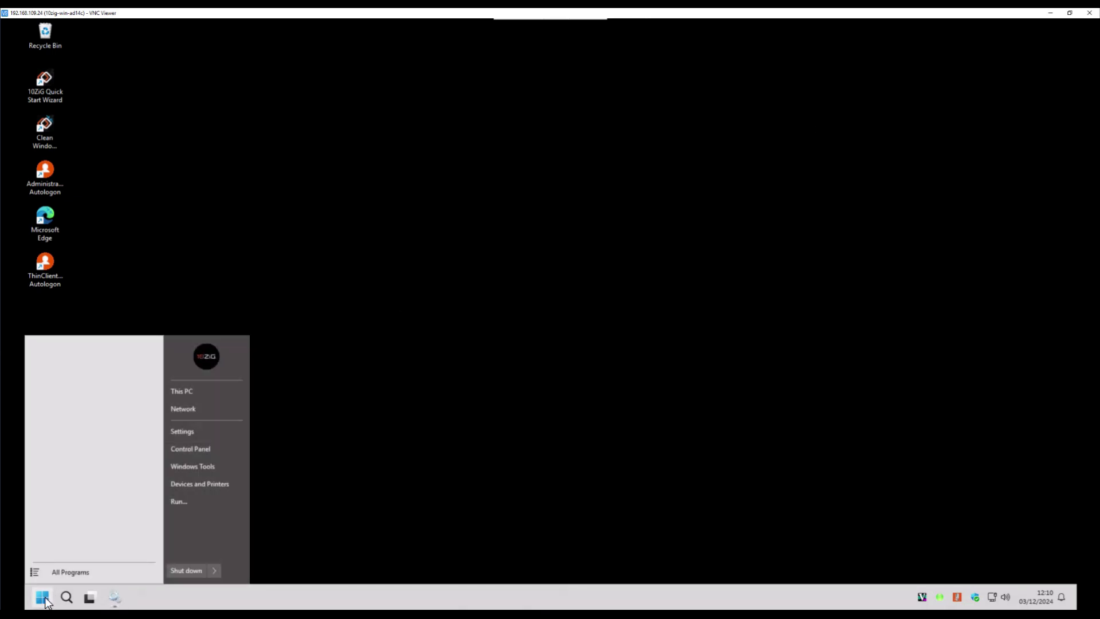
{"action": "left_click", "coordinate": [97, 572]}
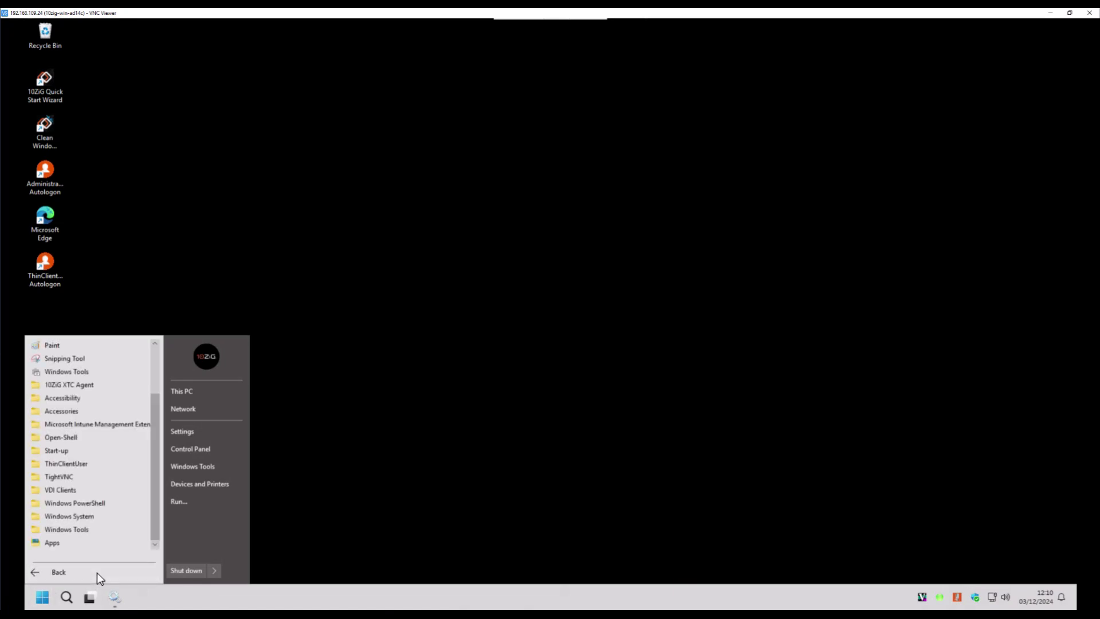
{"action": "left_click", "coordinate": [115, 518]}
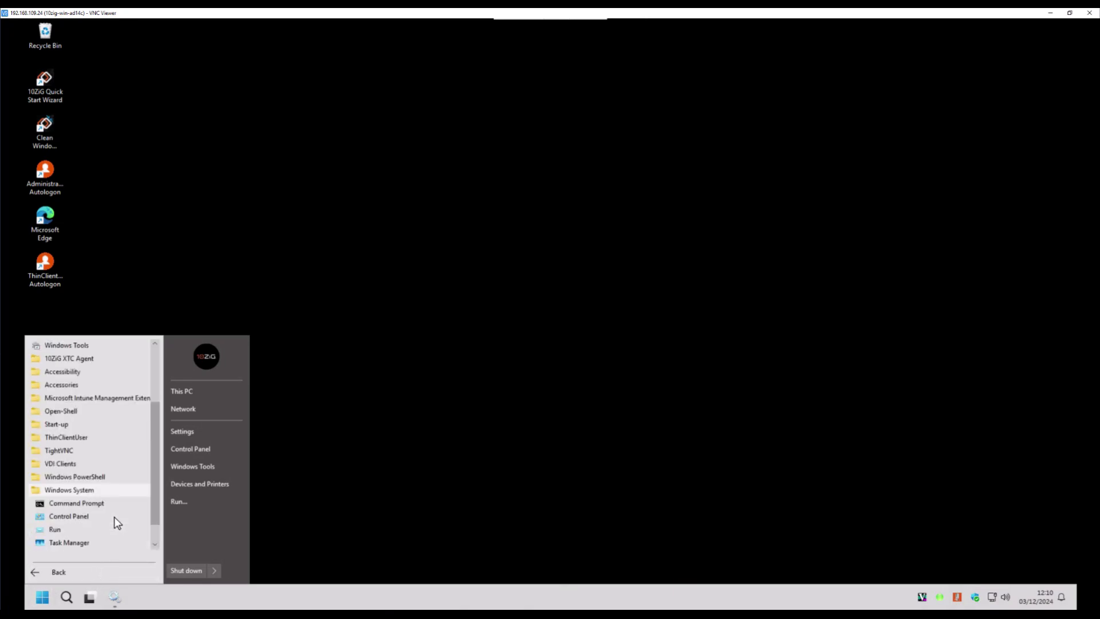
{"action": "left_click", "coordinate": [100, 517]}
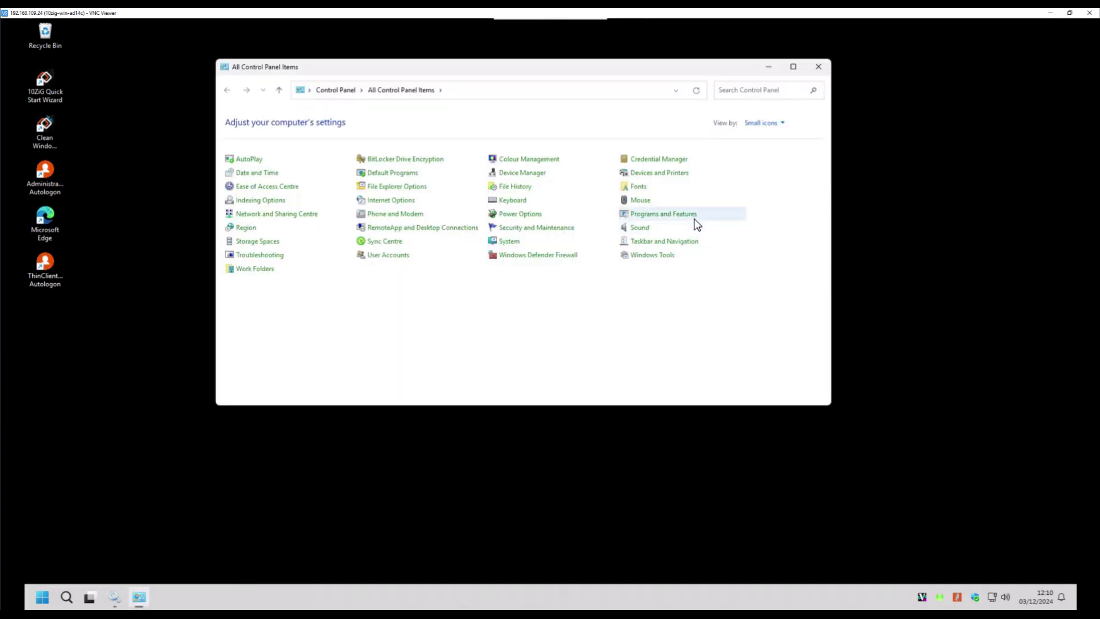
{"action": "left_click", "coordinate": [695, 218]}
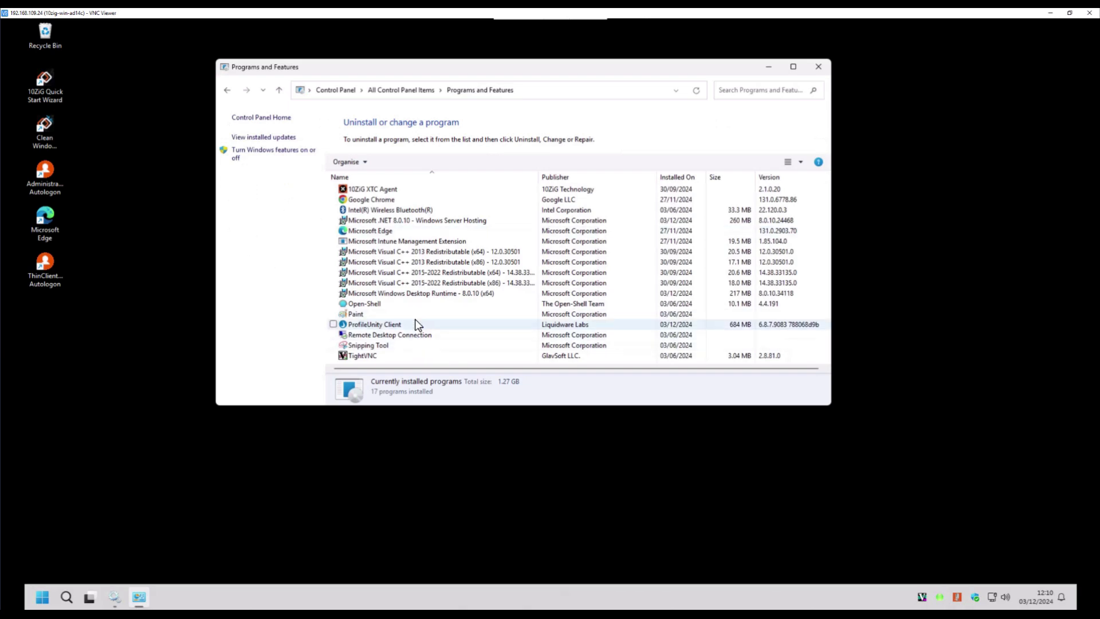
{"action": "left_click", "coordinate": [442, 329]}
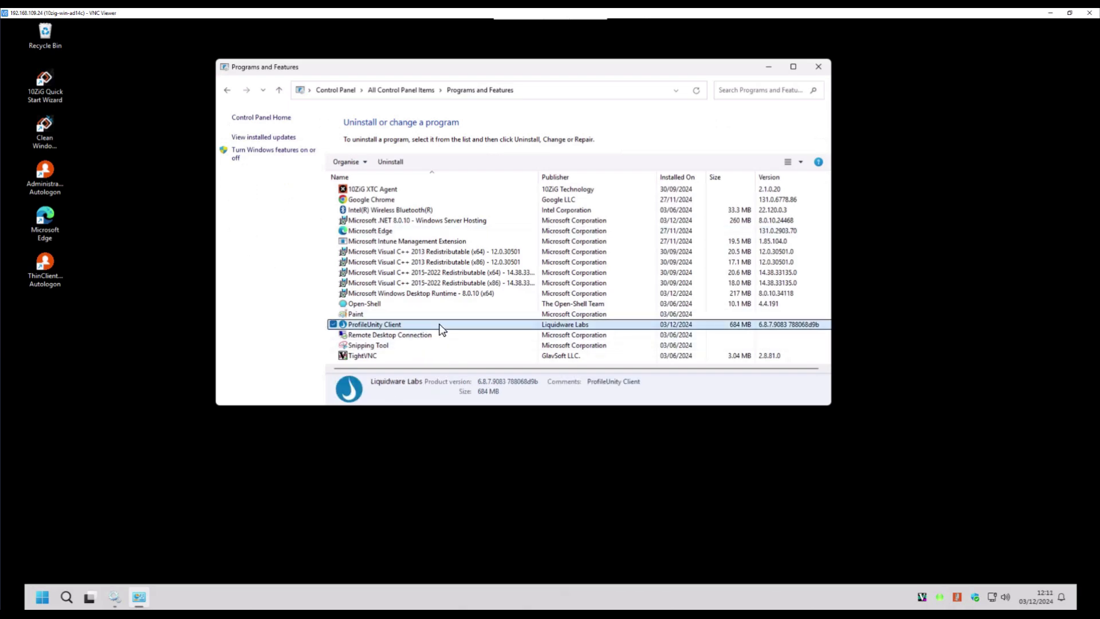